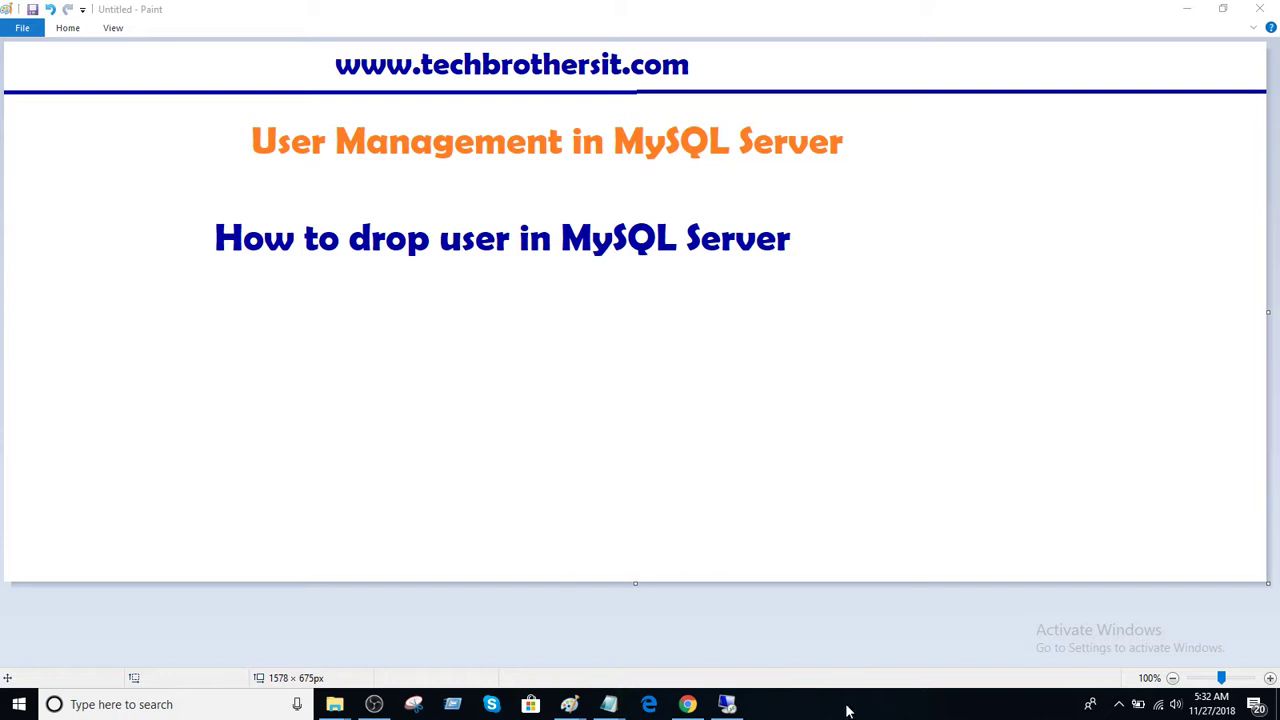
Switch from the Paint title slide to the remote Windows desktop session.
{"action": "left_click", "coordinate": [728, 704]}
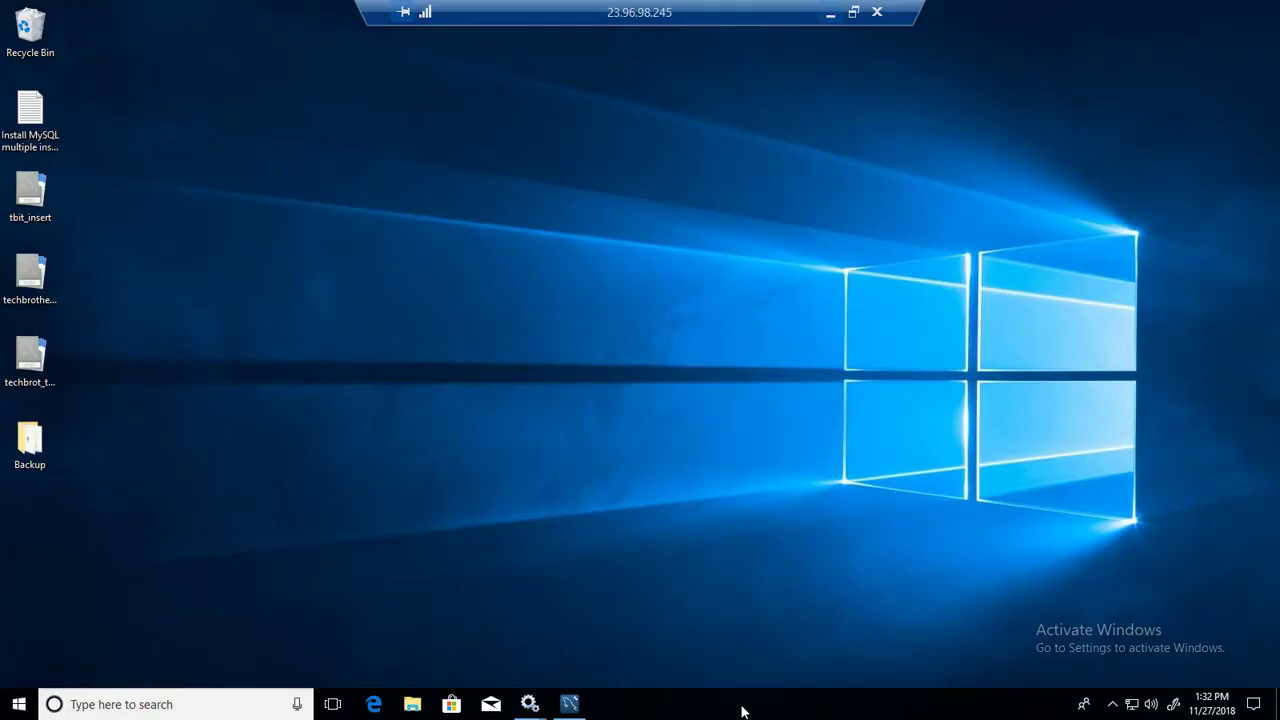
Open File Explorer at the C: drive.
{"action": "left_click", "coordinate": [183, 706]}
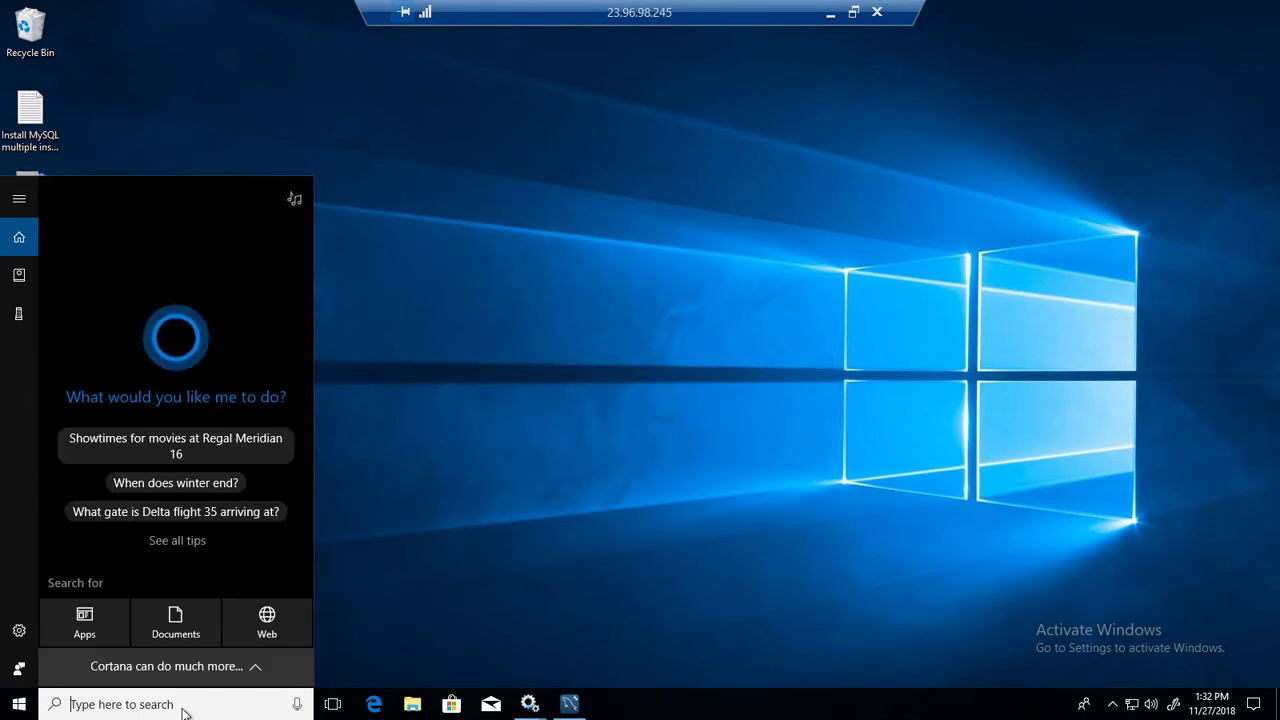
{"action": "left_click", "coordinate": [412, 704]}
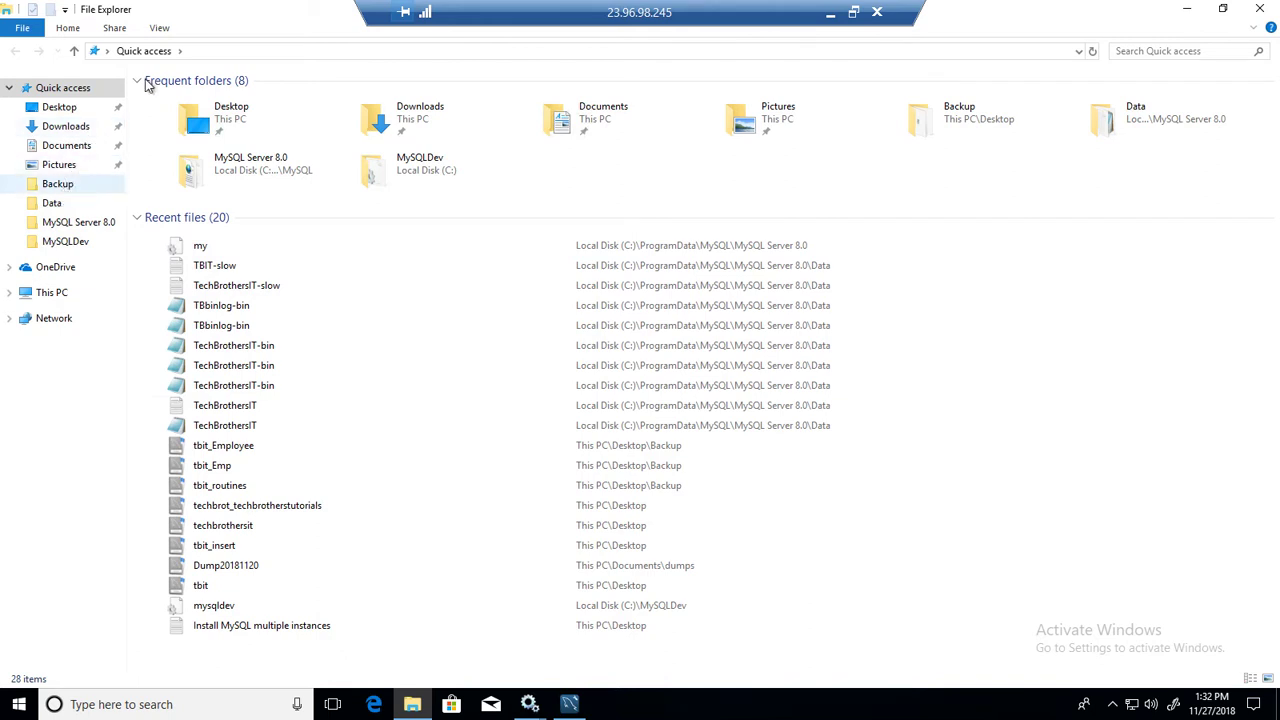
{"action": "left_click", "coordinate": [213, 51]}
{"action": "type", "text": "c:\\"}
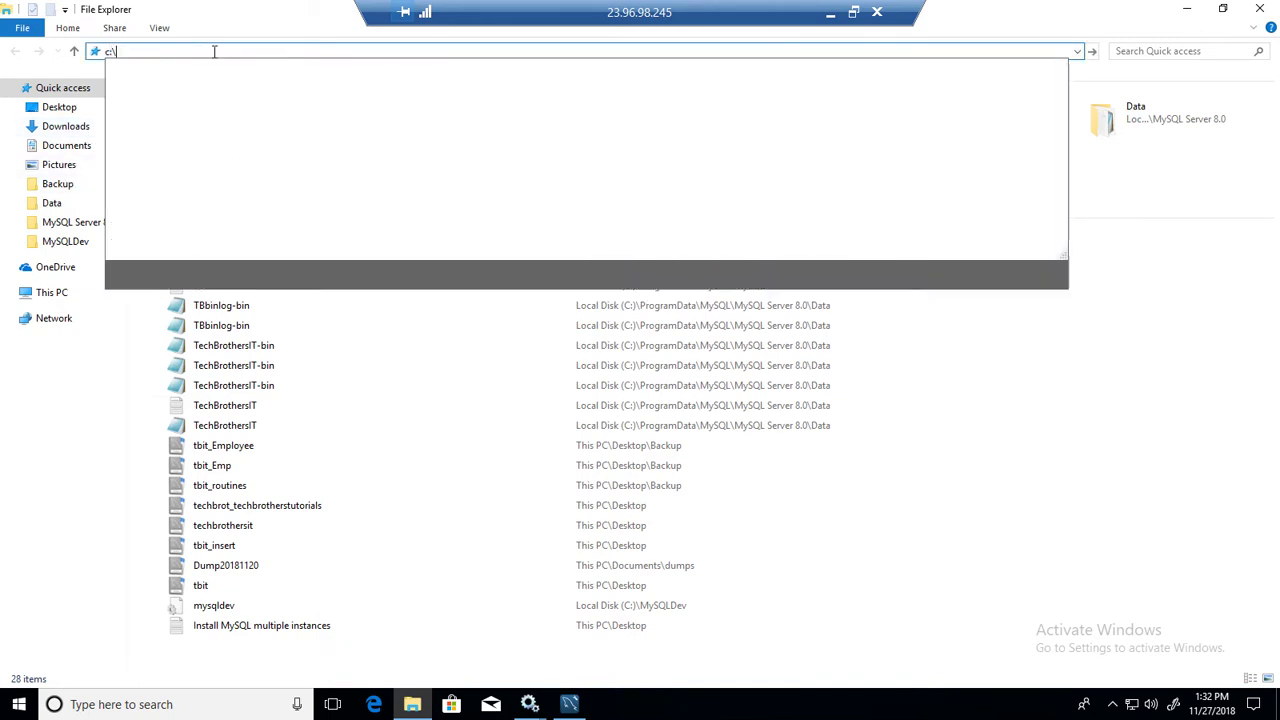
{"action": "type", "text": "\\"}
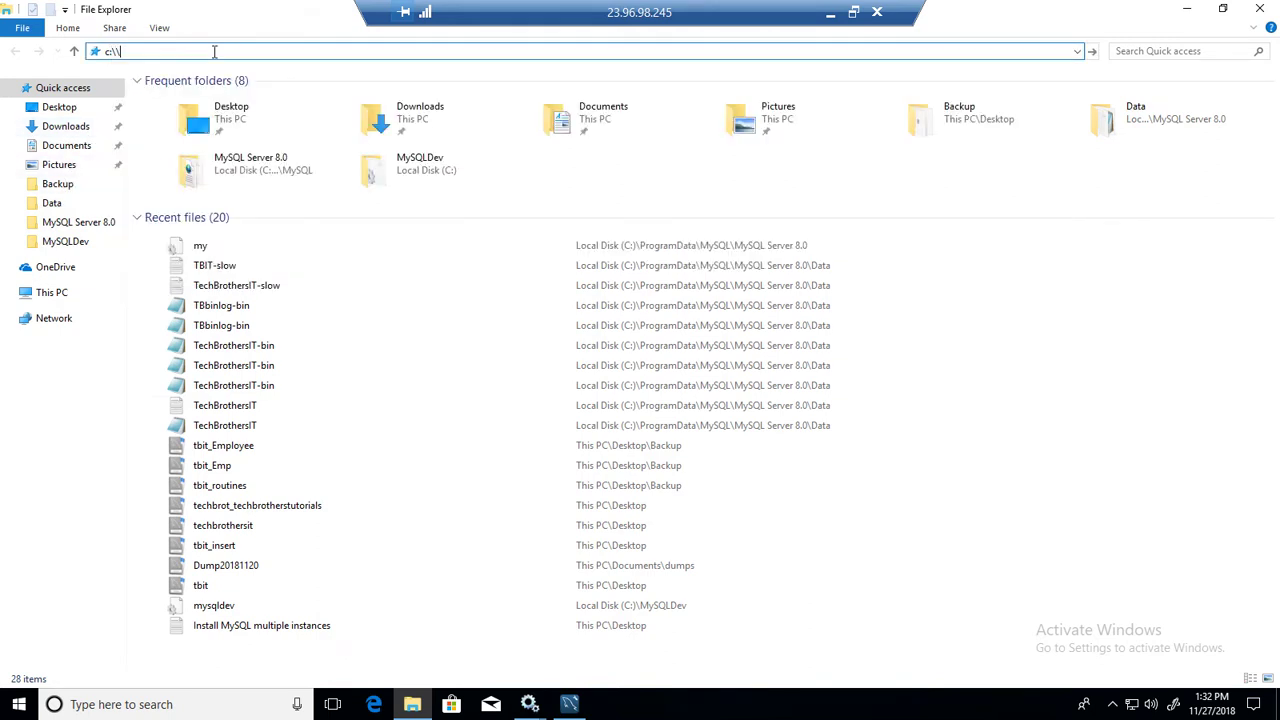
{"action": "key", "text": "BackSpace"}
{"action": "key", "text": "Return"}
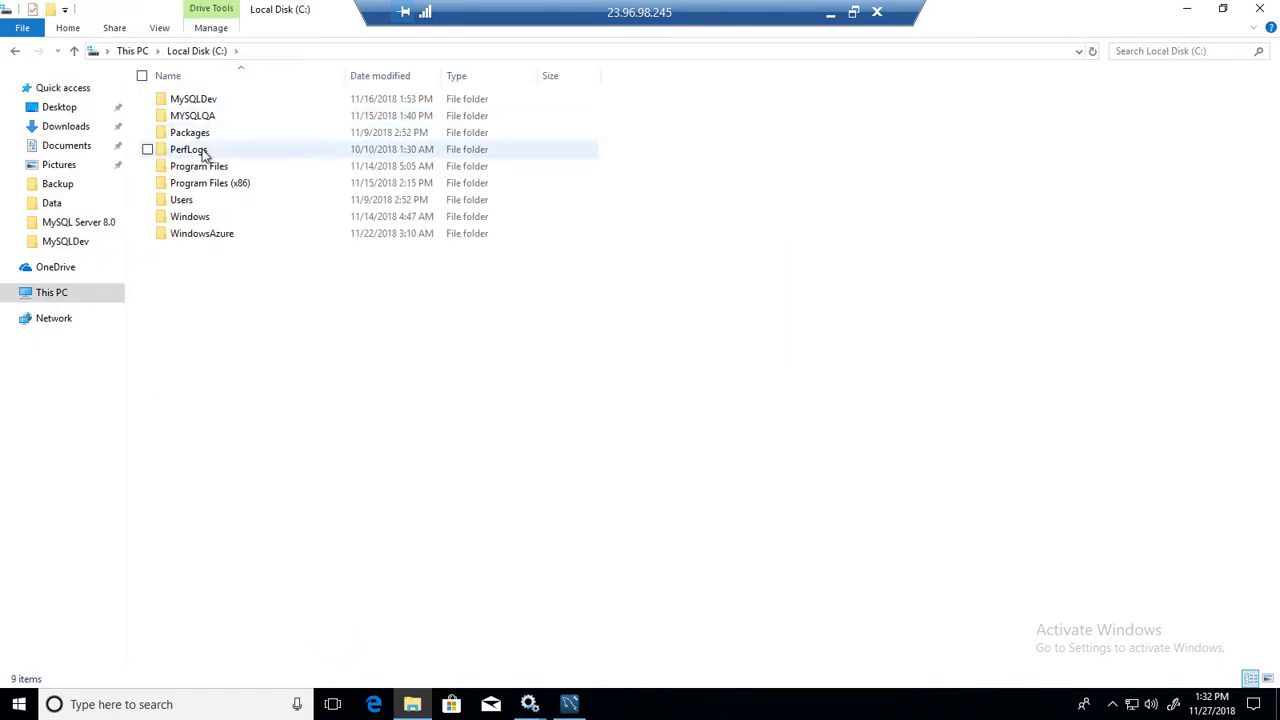
Browse to Program Files\MySQL\MySQL Server 8.0\bin and copy its folder path.
{"action": "double_click", "coordinate": [199, 166]}
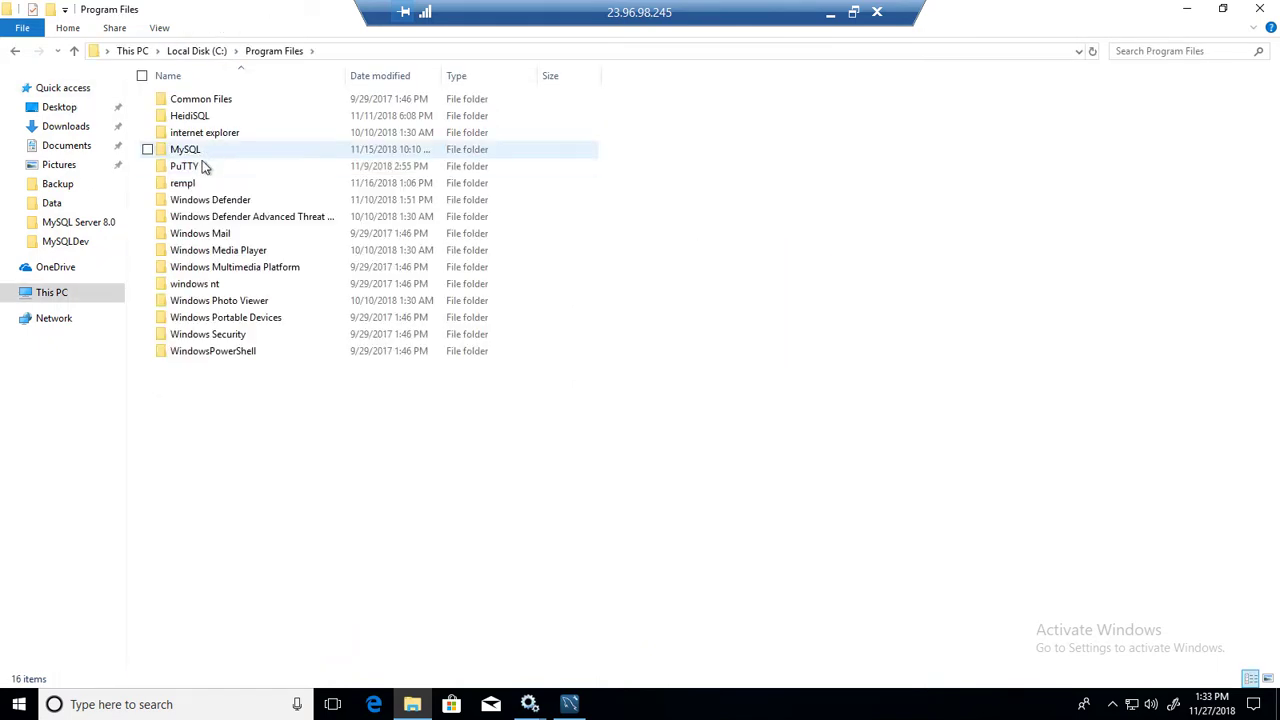
{"action": "double_click", "coordinate": [186, 149]}
{"action": "double_click", "coordinate": [210, 99]}
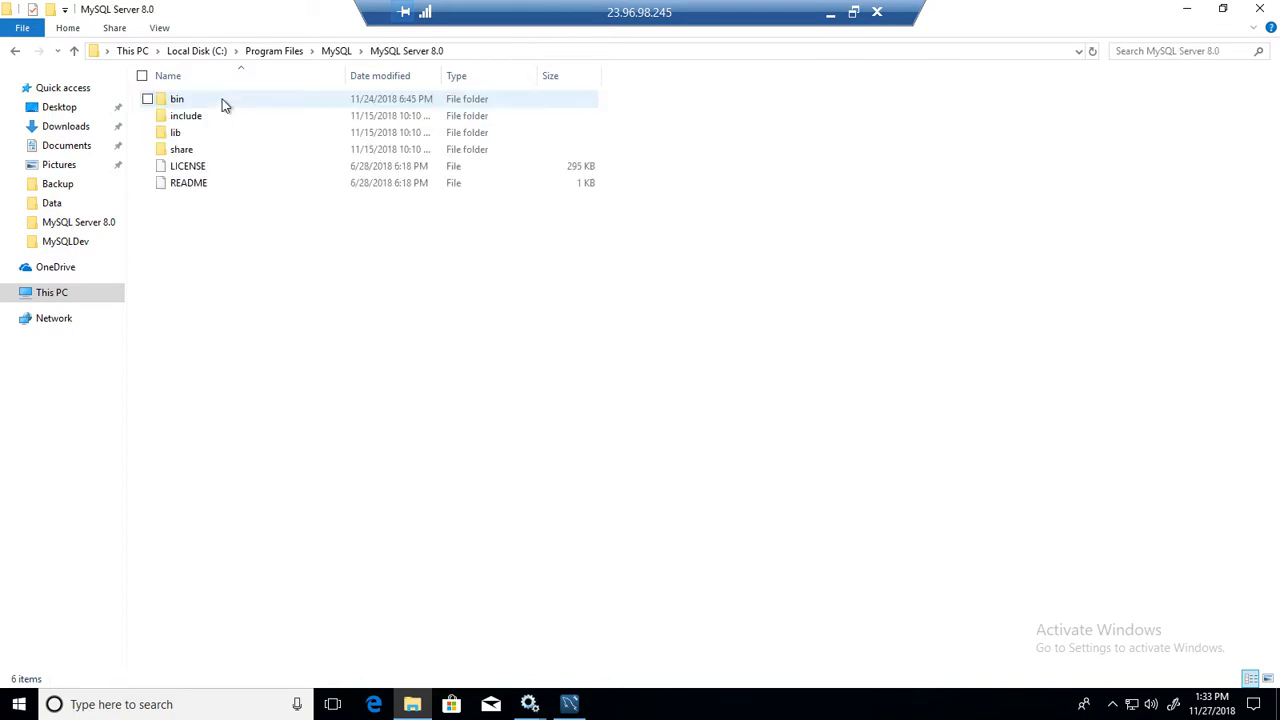
{"action": "double_click", "coordinate": [200, 99]}
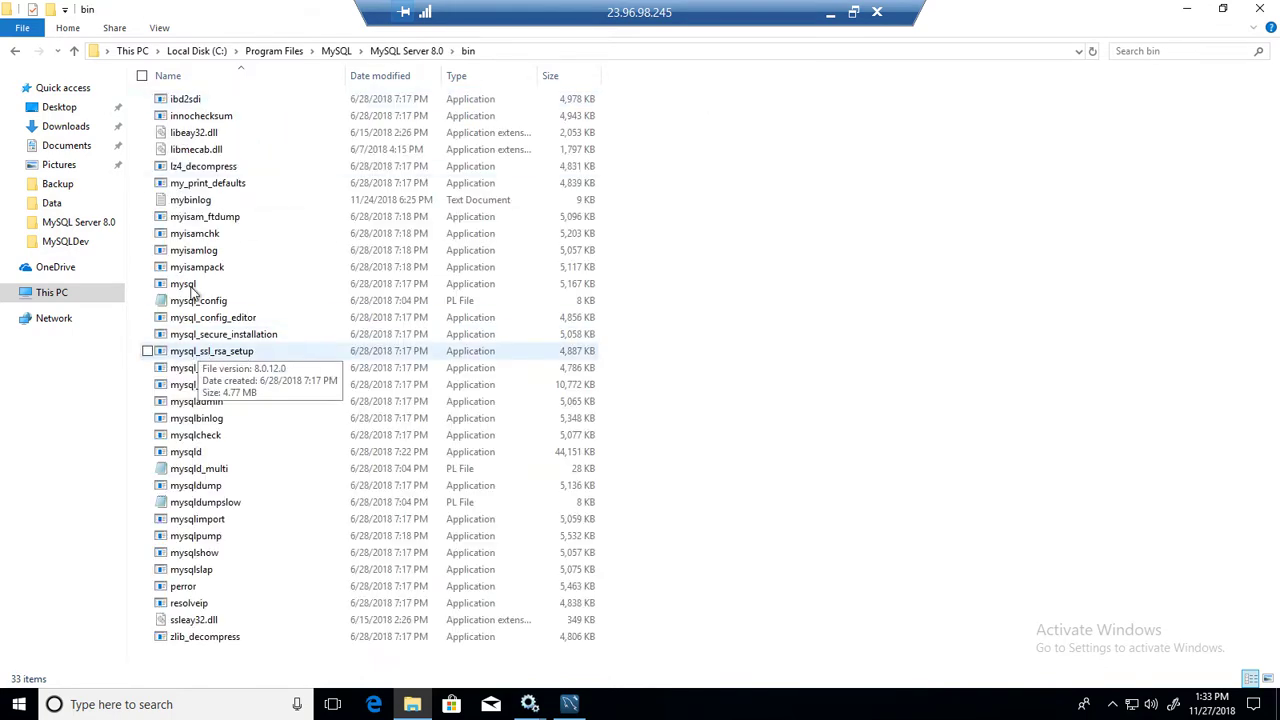
{"action": "left_click", "coordinate": [183, 284]}
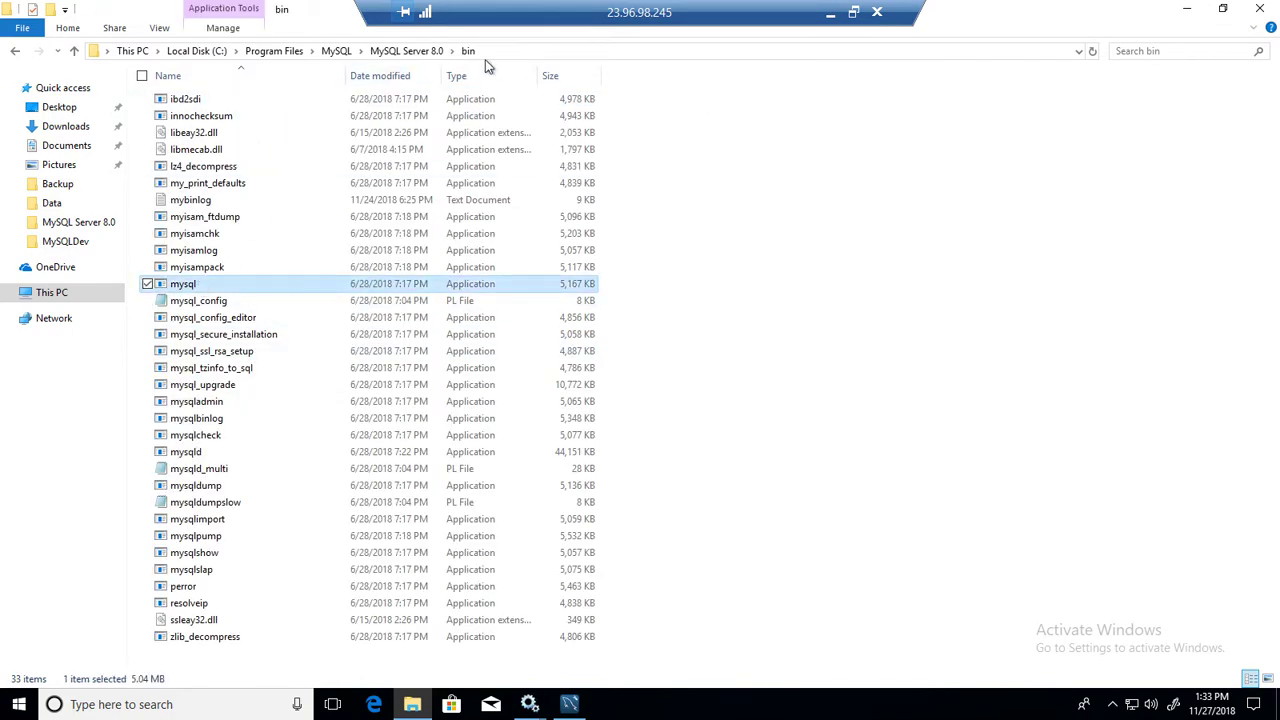
{"action": "left_click", "coordinate": [510, 51]}
{"action": "right_click", "coordinate": [285, 55]}
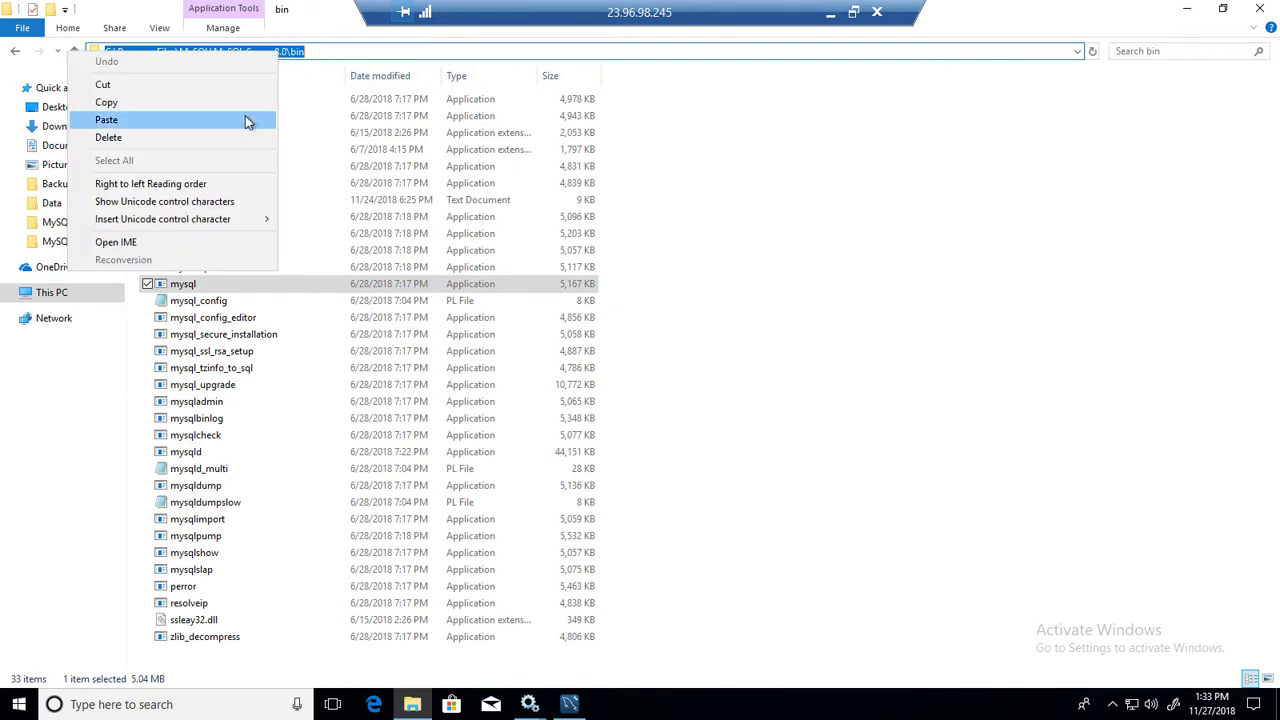
{"action": "left_click", "coordinate": [150, 102]}
Open an administrator Command Prompt in the copied bin path and log in with mysql -u root -p.
{"action": "left_click", "coordinate": [178, 703]}
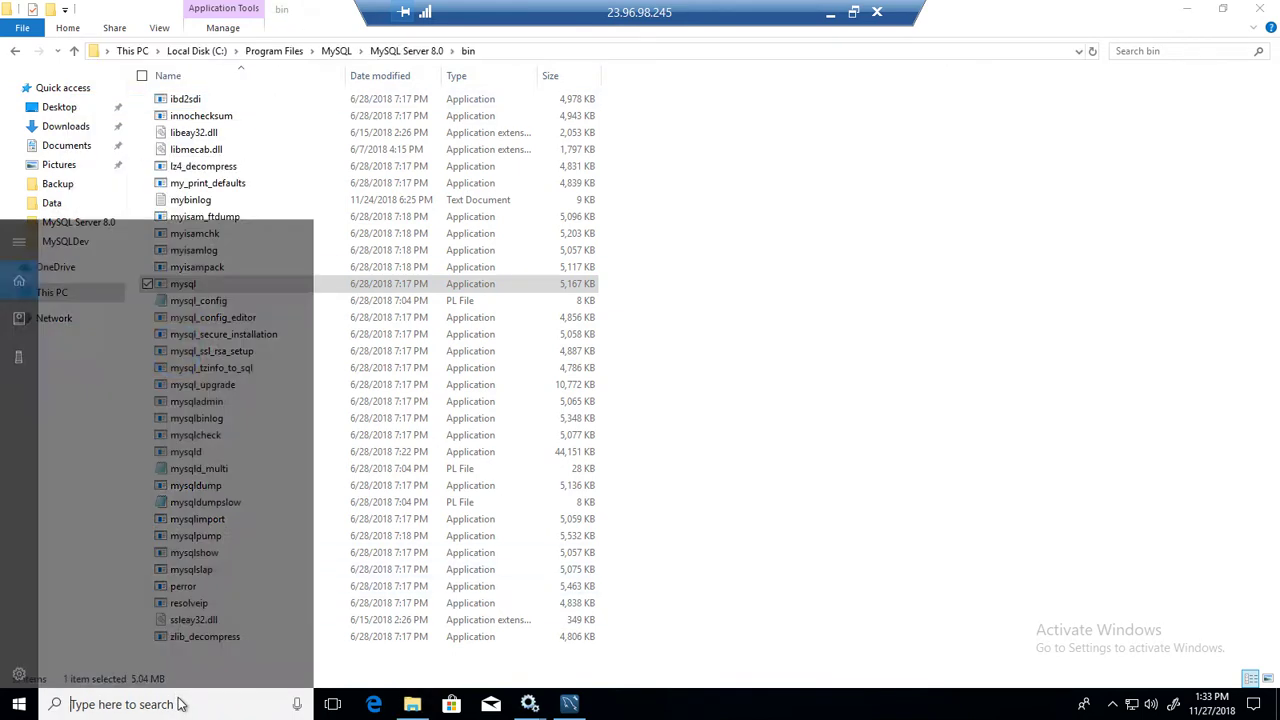
{"action": "type", "text": "cmd"}
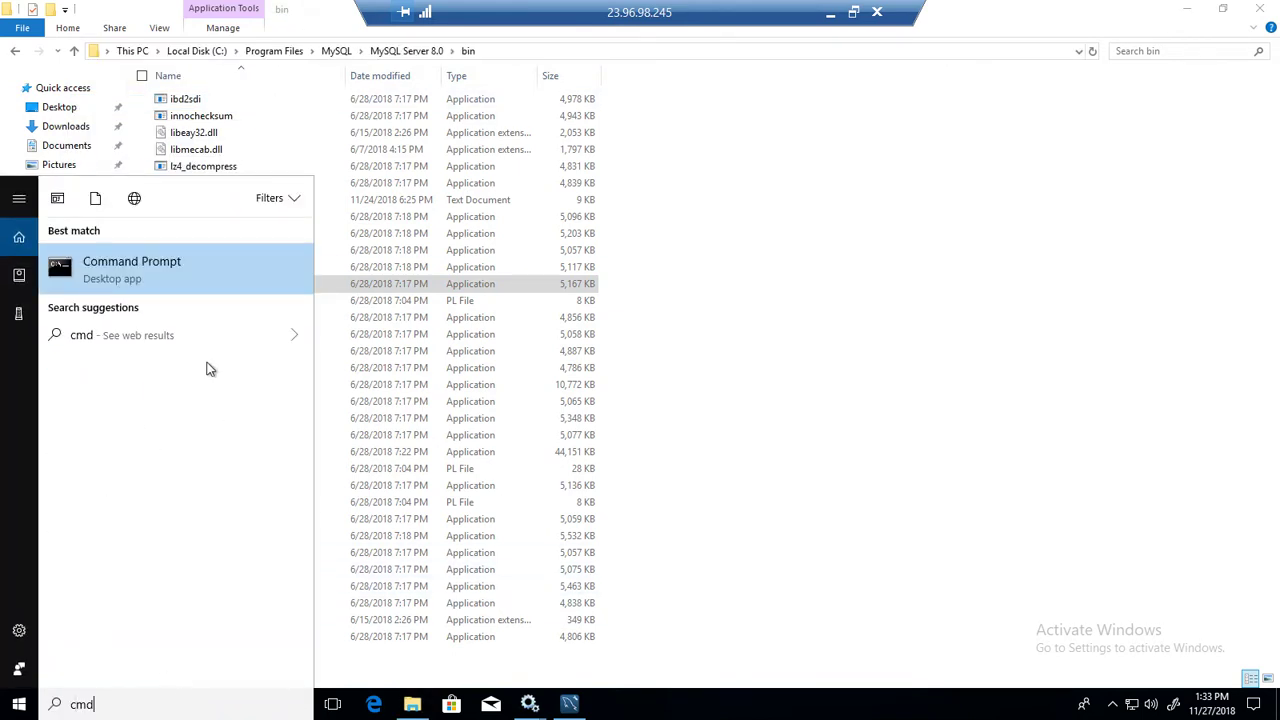
{"action": "key", "text": "Return"}
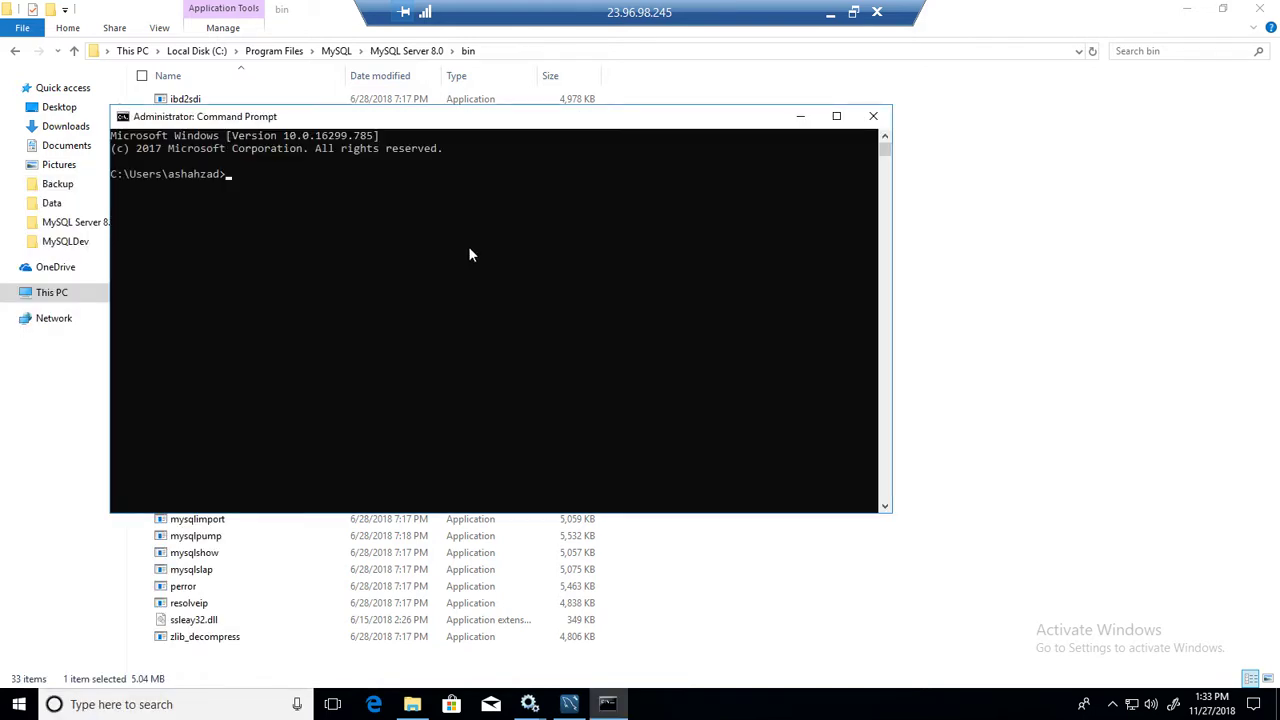
{"action": "type", "text": "cd"}
{"action": "key", "text": "ctrl+v"}
{"action": "key", "text": "Return"}
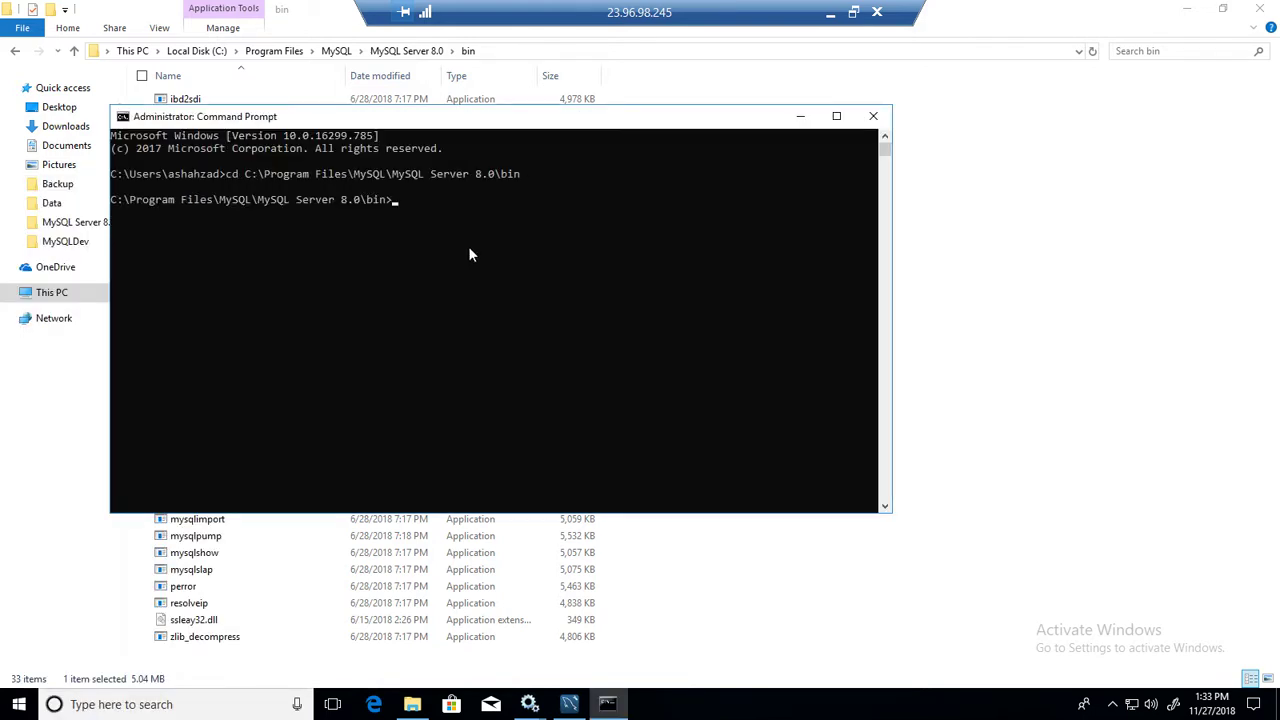
{"action": "left_click_drag", "start_coordinate": [600, 118], "coordinate": [775, 127]}
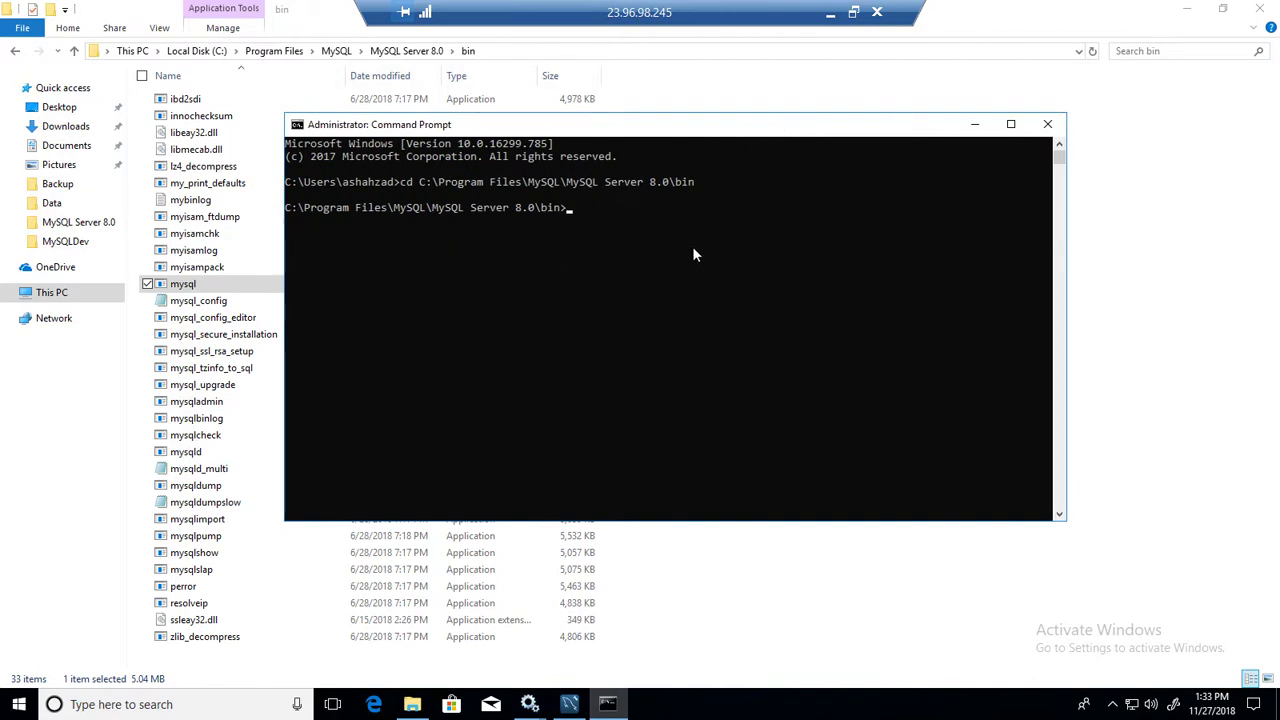
{"action": "type", "text": "mysql -u "}
{"action": "type", "text": "root -p"}
{"action": "key", "text": "Return"}
{"action": "type", "text": "******"}
{"action": "key", "text": "Return"}
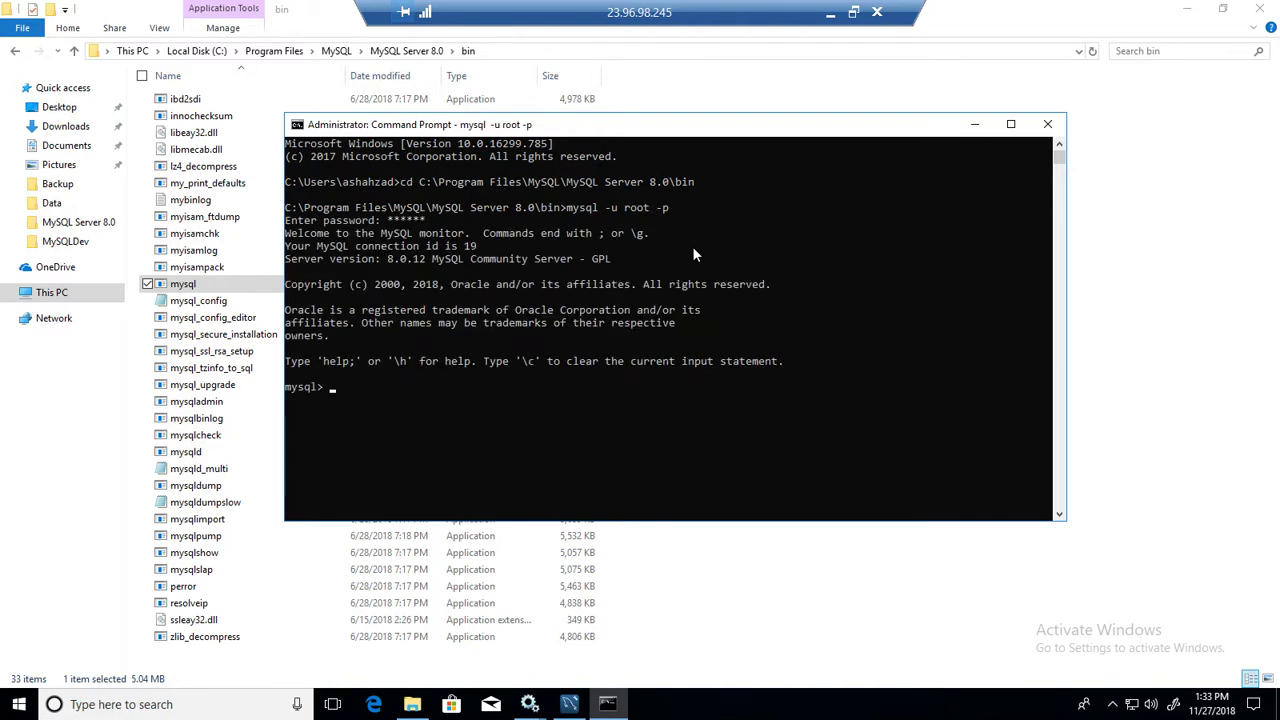
{"action": "type", "text": "Select hos"}
{"action": "type", "text": "t, user from m"}
{"action": "type", "text": "ysql.user;"}
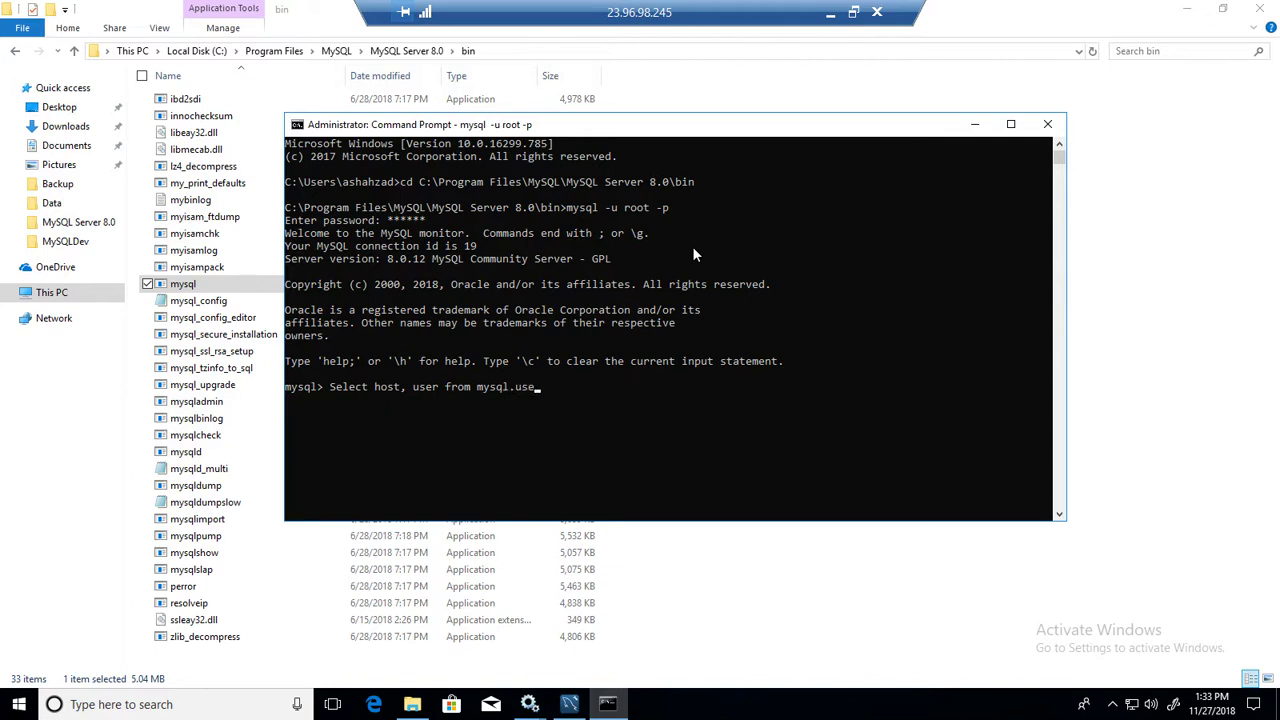
Run SELECT host, user FROM mysql.user and highlight test1 among the six localhost accounts.
{"action": "key", "text": "Return"}
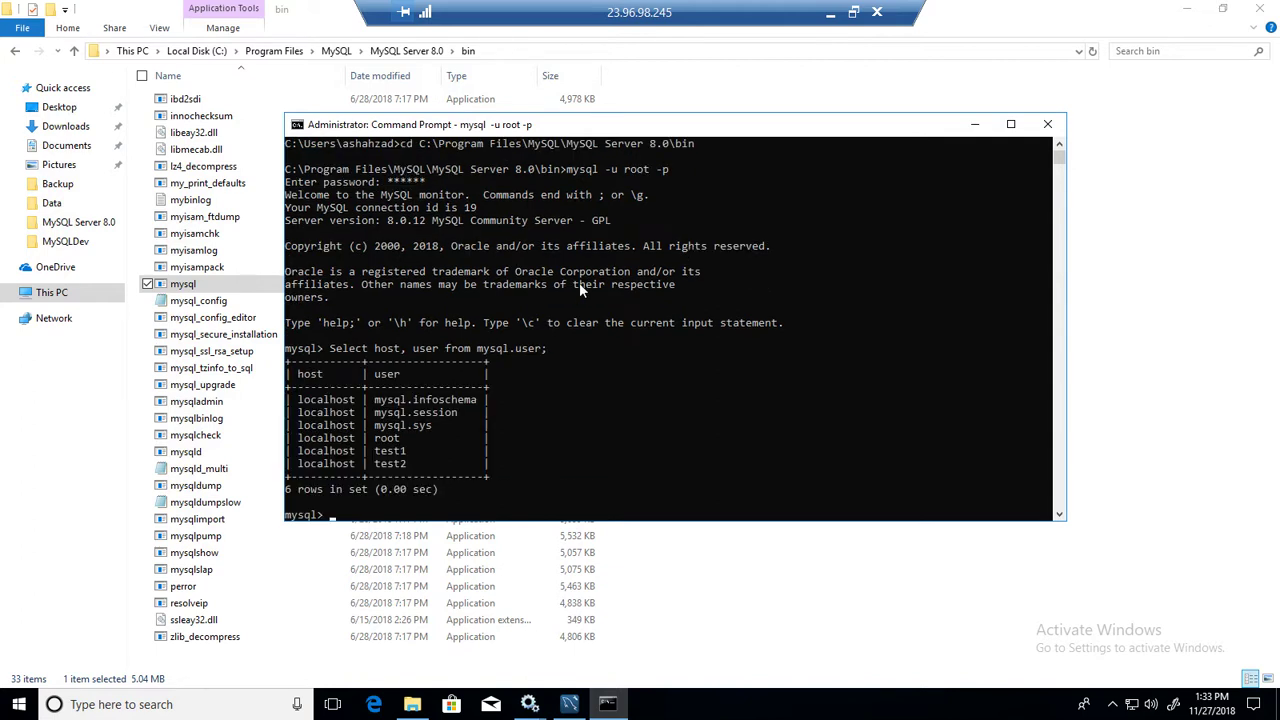
{"action": "left_click_drag", "start_coordinate": [406, 464], "coordinate": [300, 400]}
{"action": "left_click", "coordinate": [416, 374]}
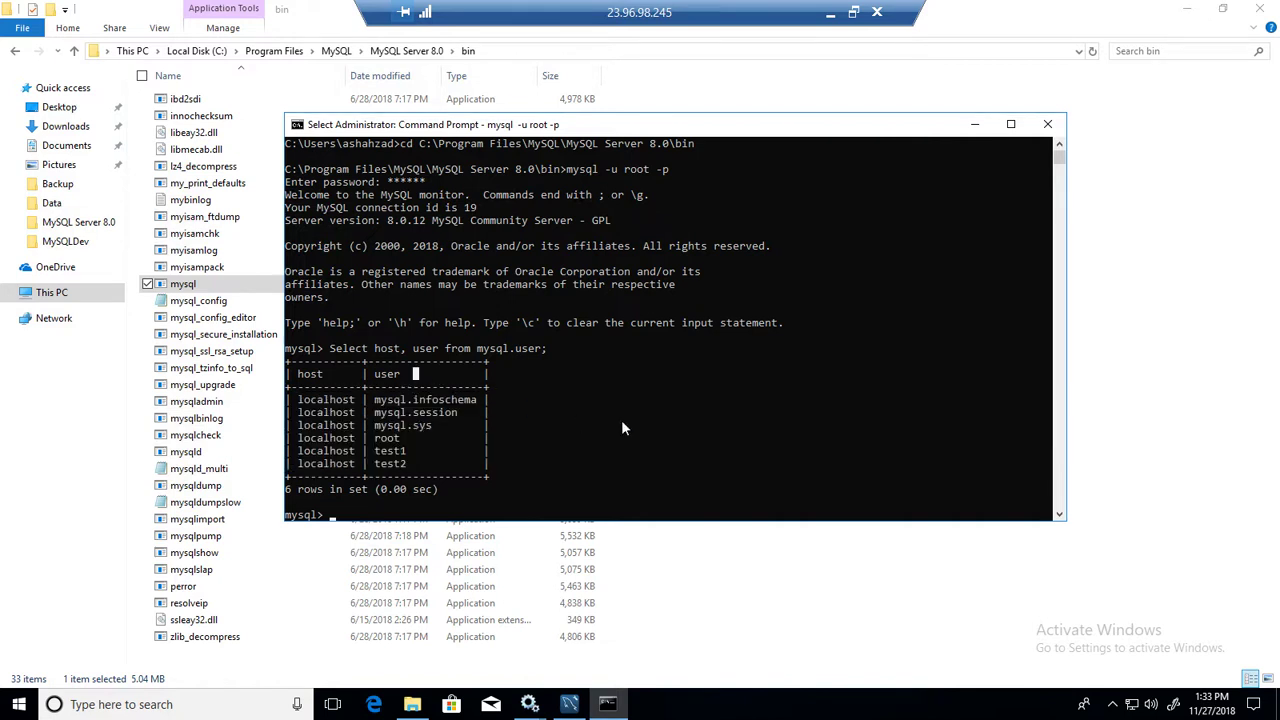
{"action": "scroll", "coordinate": [621, 419], "scroll_direction": "down", "scroll_amount": 3}
{"action": "scroll", "coordinate": [621, 419], "scroll_direction": "down", "scroll_amount": 2}
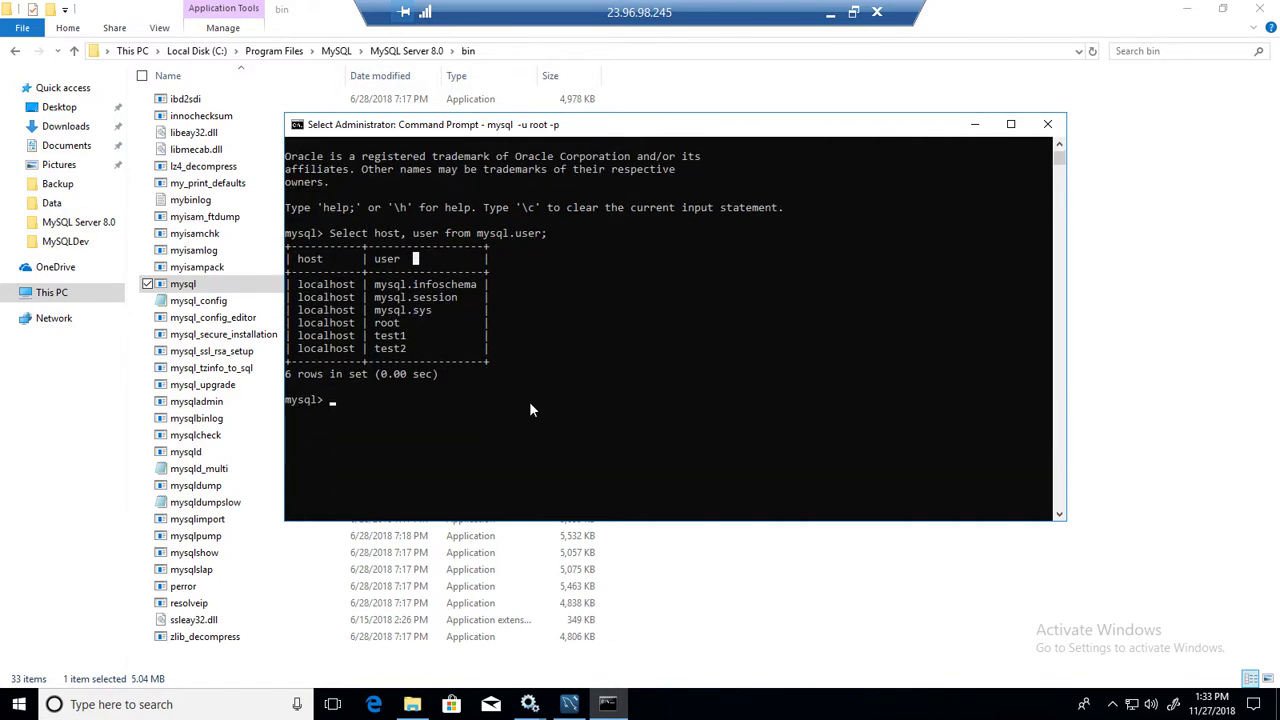
{"action": "double_click", "coordinate": [390, 335]}
{"action": "left_click", "coordinate": [417, 397]}
{"action": "left_click", "coordinate": [467, 425]}
{"action": "type", "text": "drop user 't"}
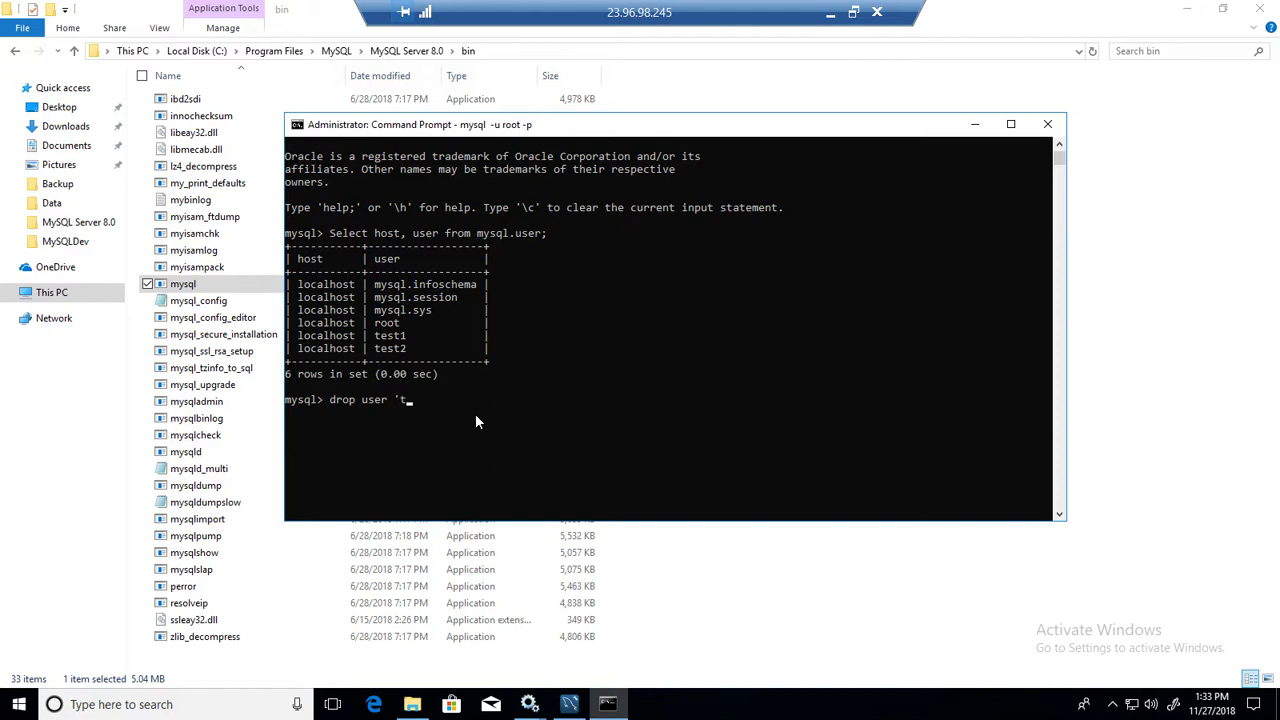
{"action": "type", "text": "est1'@'localhost"}
{"action": "type", "text": "';"}
Type drop user 'test1'@'localhost'; unrun, highlighting test1 and its localhost host in the results.
{"action": "left_click_drag", "start_coordinate": [330, 399], "coordinate": [390, 399]}
{"action": "left_click", "coordinate": [422, 399]}
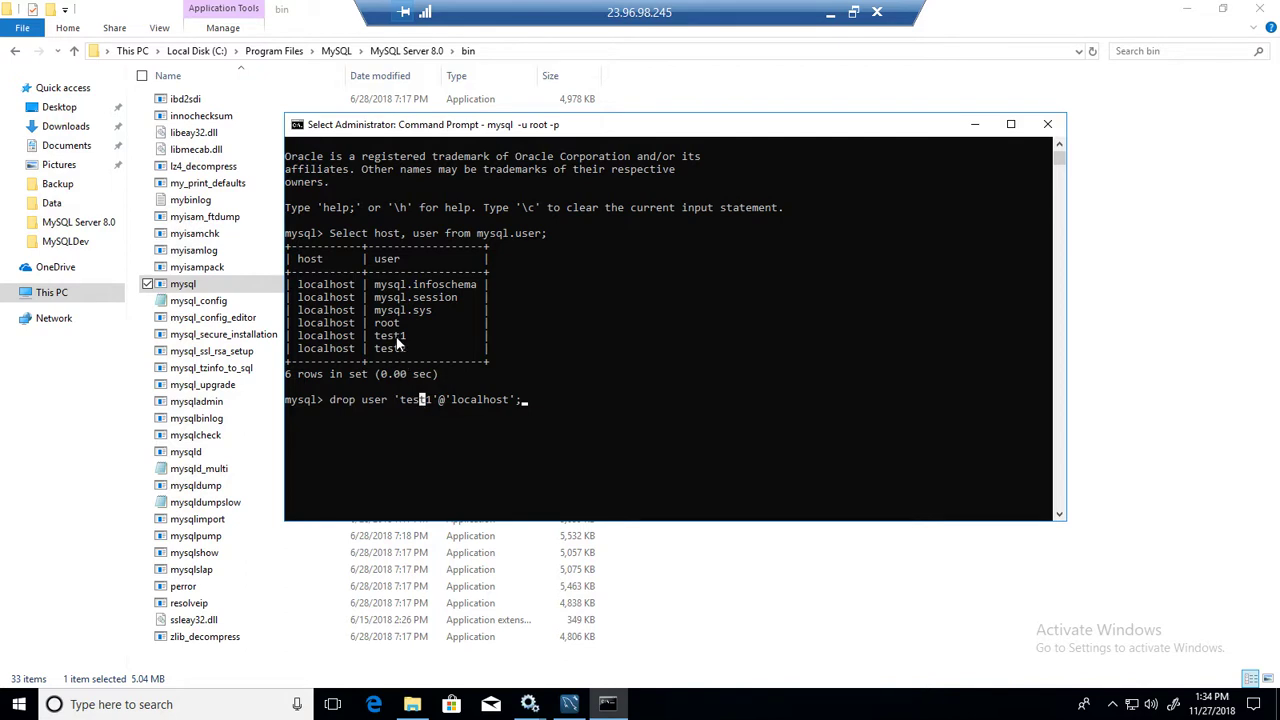
{"action": "left_click_drag", "start_coordinate": [374, 336], "coordinate": [412, 336]}
{"action": "left_click", "coordinate": [420, 399]}
{"action": "double_click", "coordinate": [351, 340]}
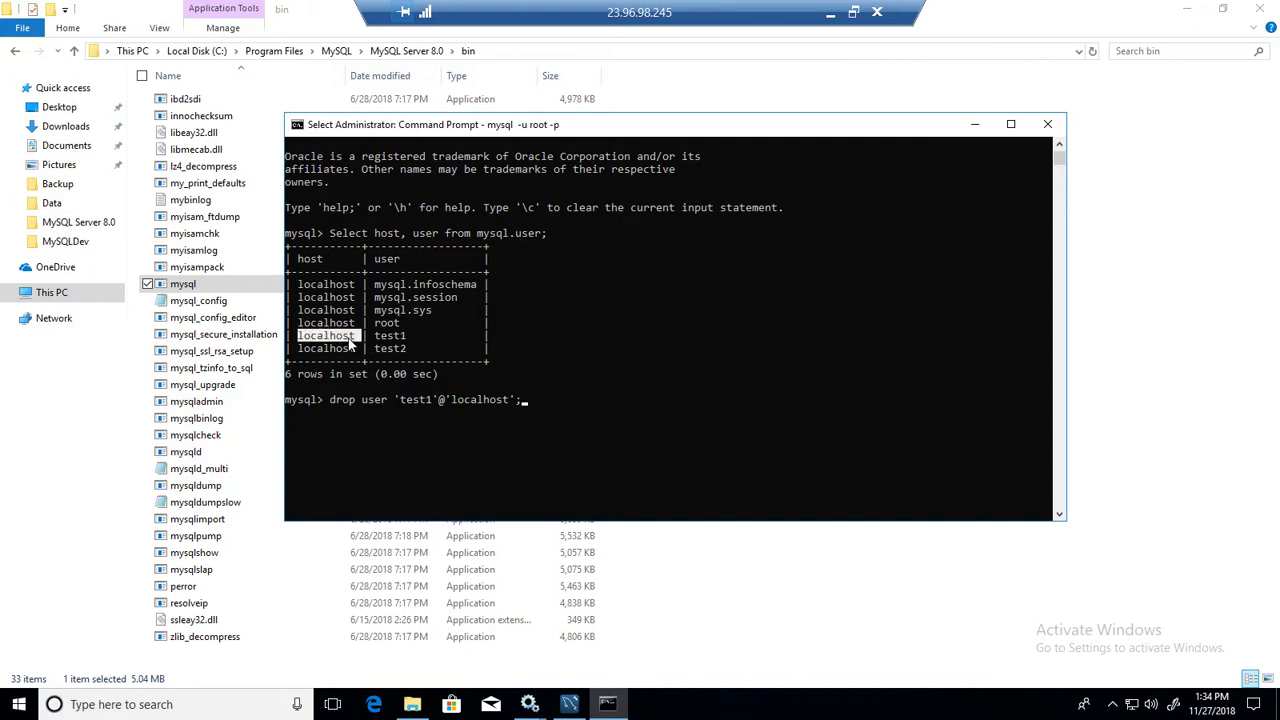
{"action": "left_click", "coordinate": [501, 400]}
{"action": "left_click", "coordinate": [506, 399]}
{"action": "key", "text": "Escape"}
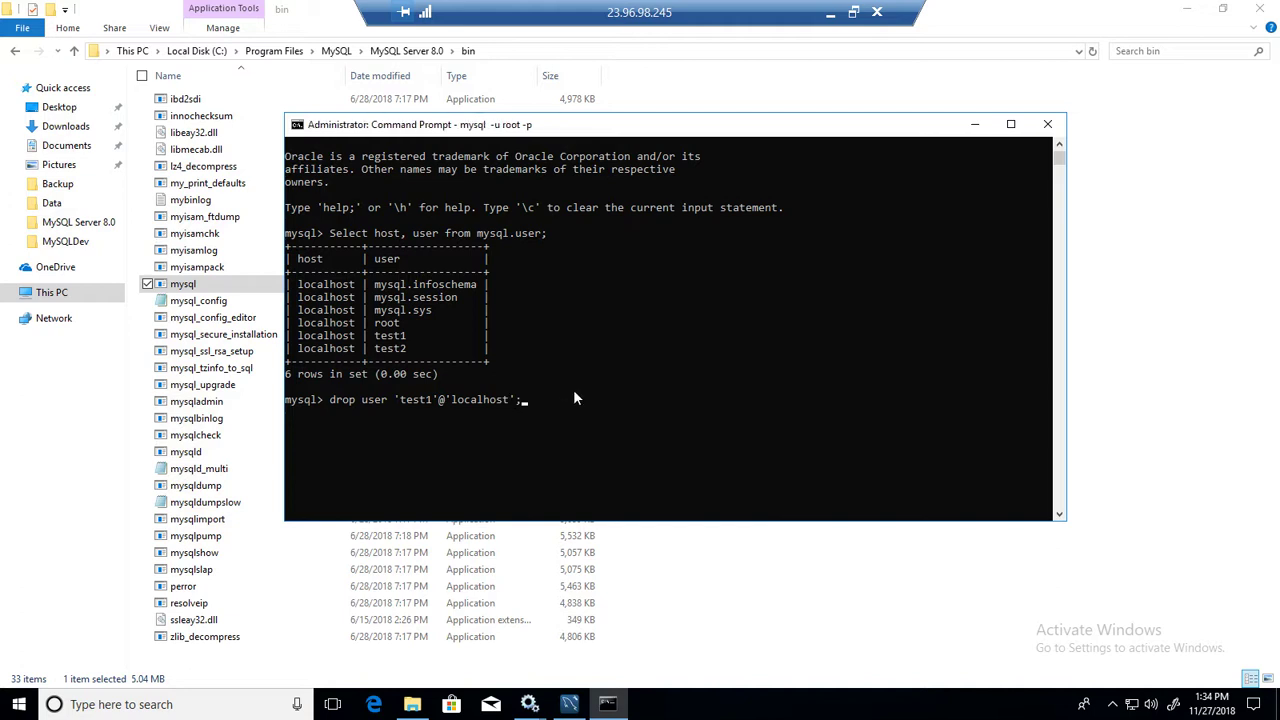
Drop 'test1'@'localhost' and rerun the listing, which shows five accounts with test2 remaining.
{"action": "key", "text": "Return"}
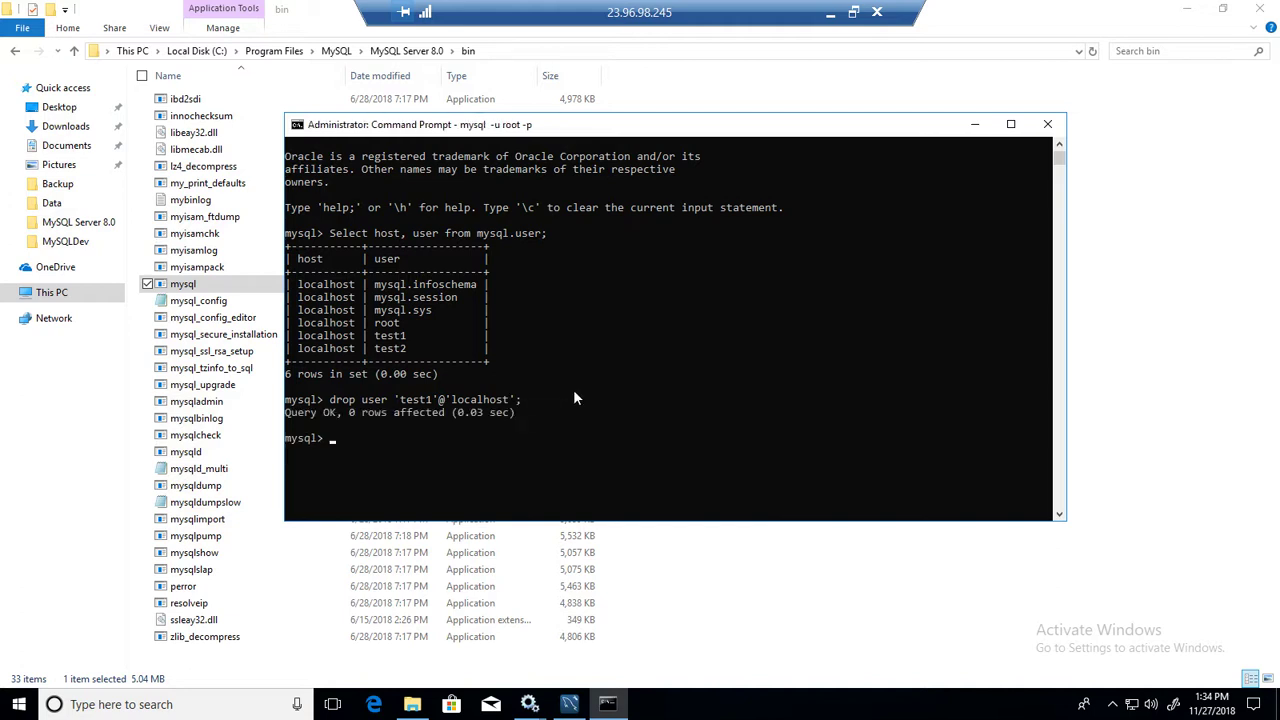
{"action": "key", "text": "Up"}
{"action": "key", "text": "Up"}
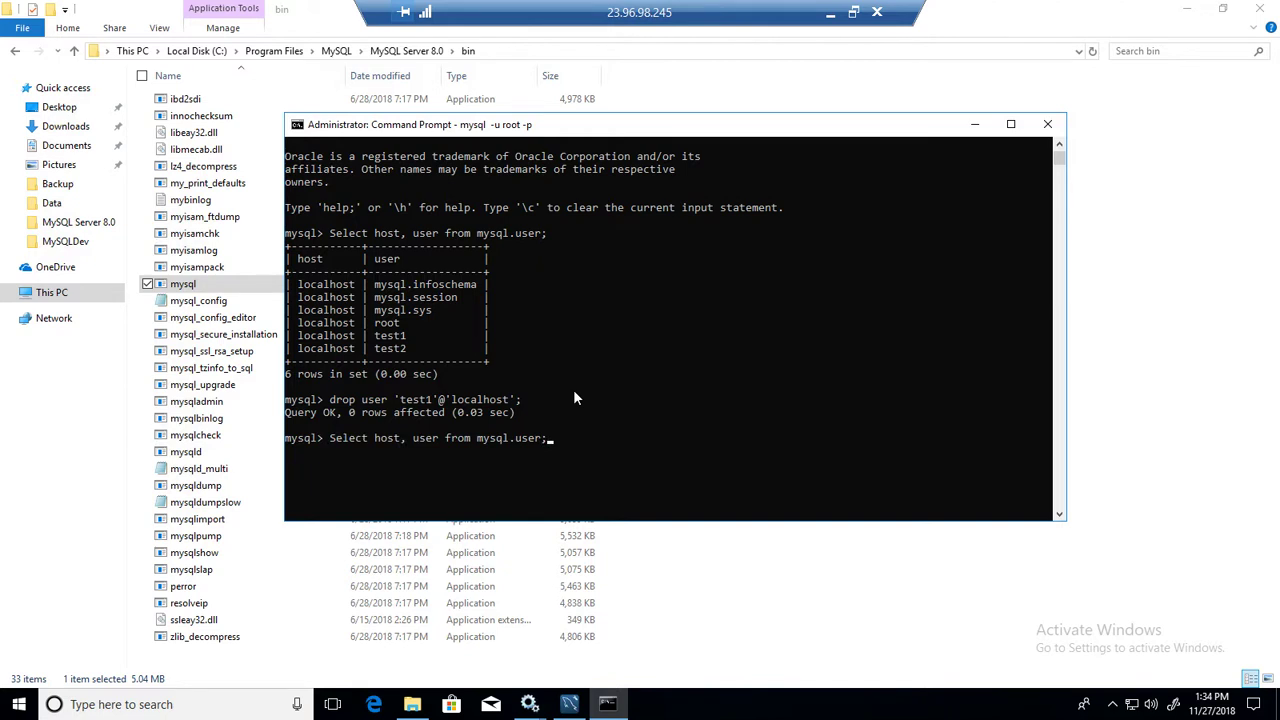
{"action": "key", "text": "Return"}
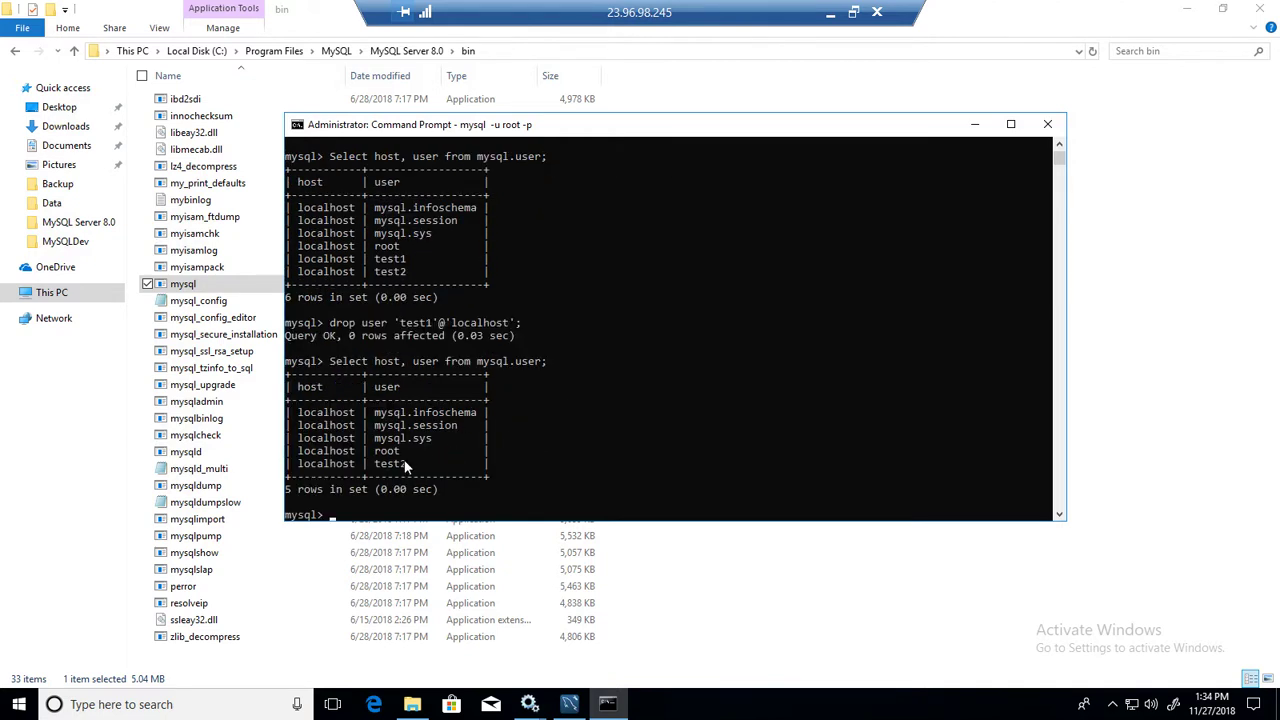
{"action": "left_click_drag", "start_coordinate": [424, 469], "coordinate": [290, 468]}
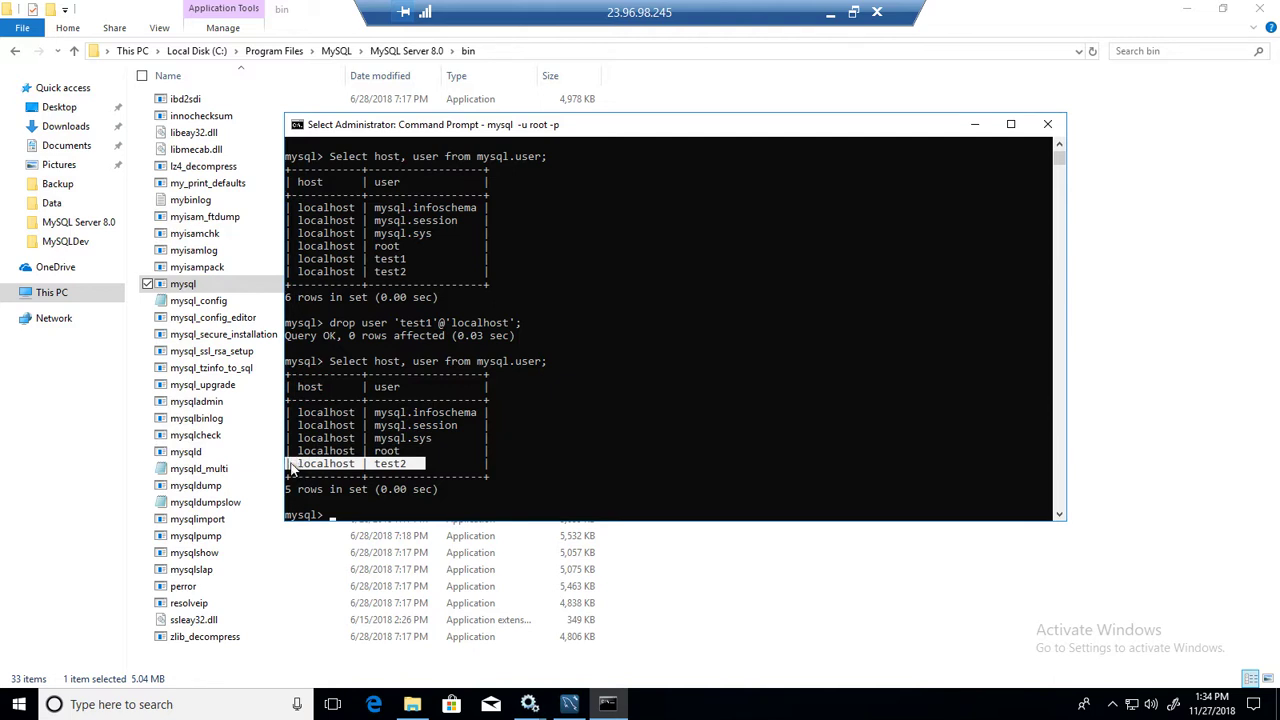
{"action": "left_click", "coordinate": [666, 407]}
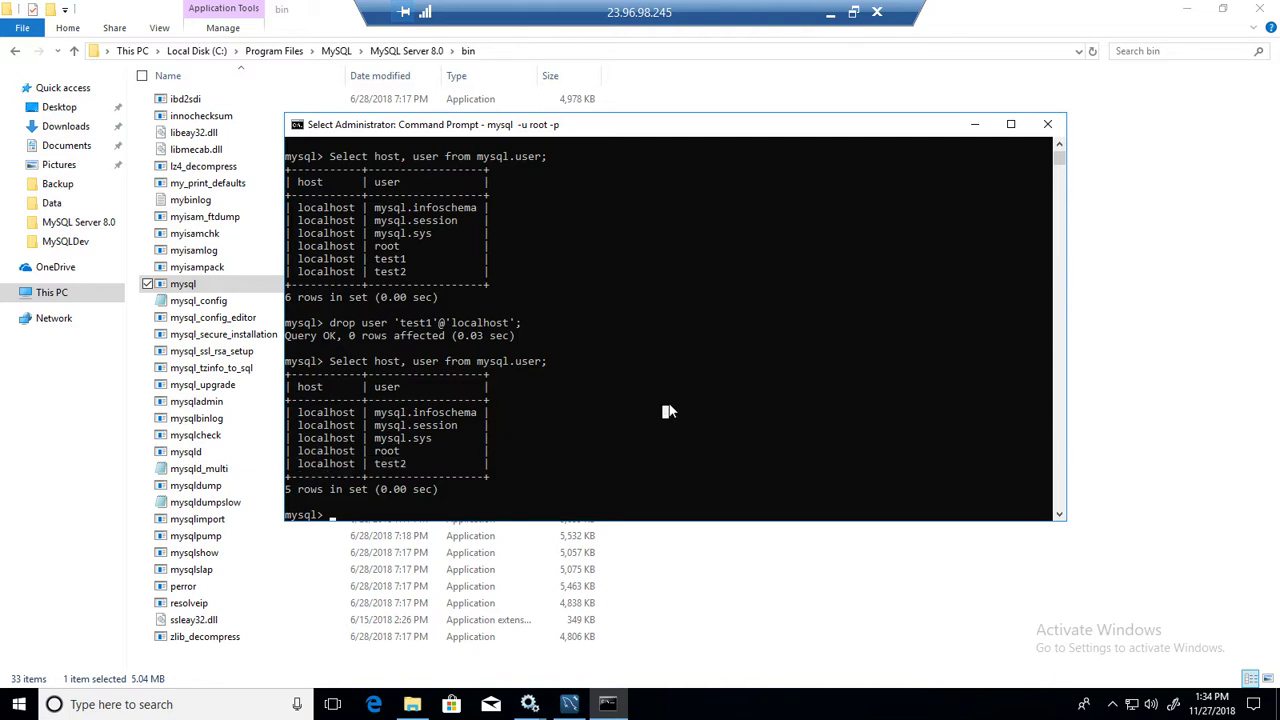
Launch PuTTY, set a bold 16-point terminal font, and connect to TechBrothersIT-Node1.
{"action": "left_click", "coordinate": [211, 705]}
{"action": "type", "text": "putty"}
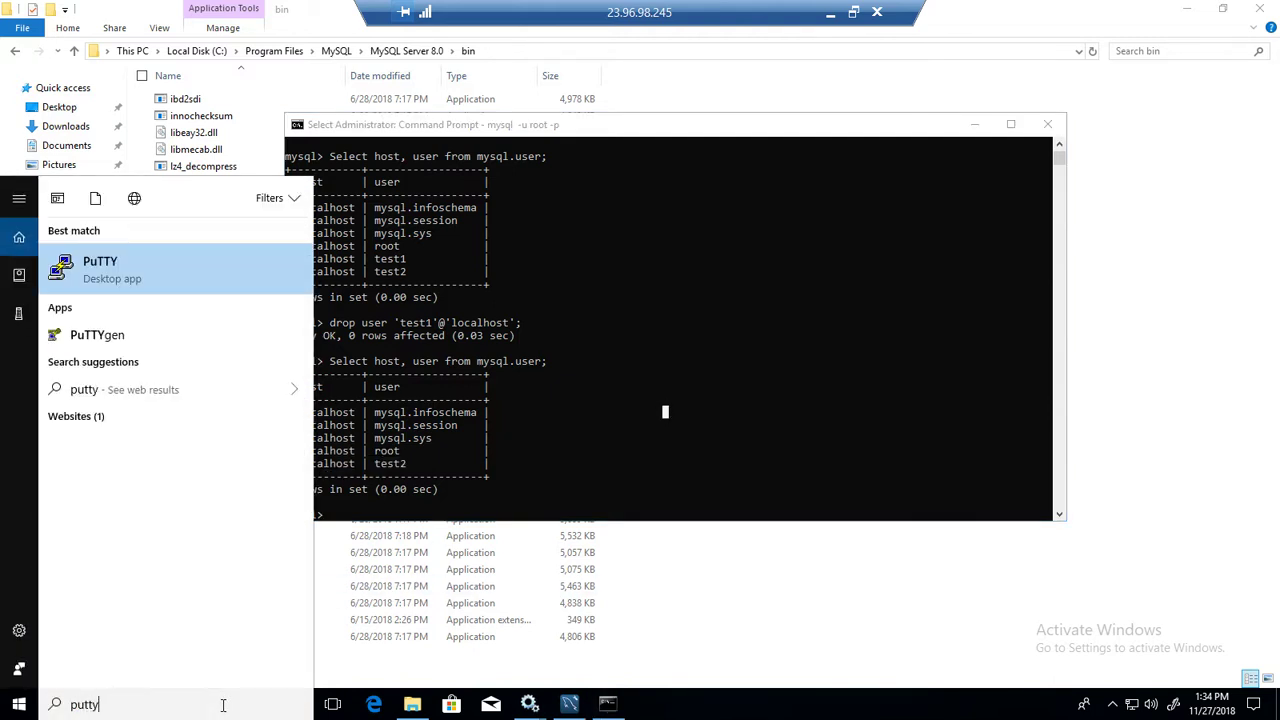
{"action": "left_click", "coordinate": [175, 270]}
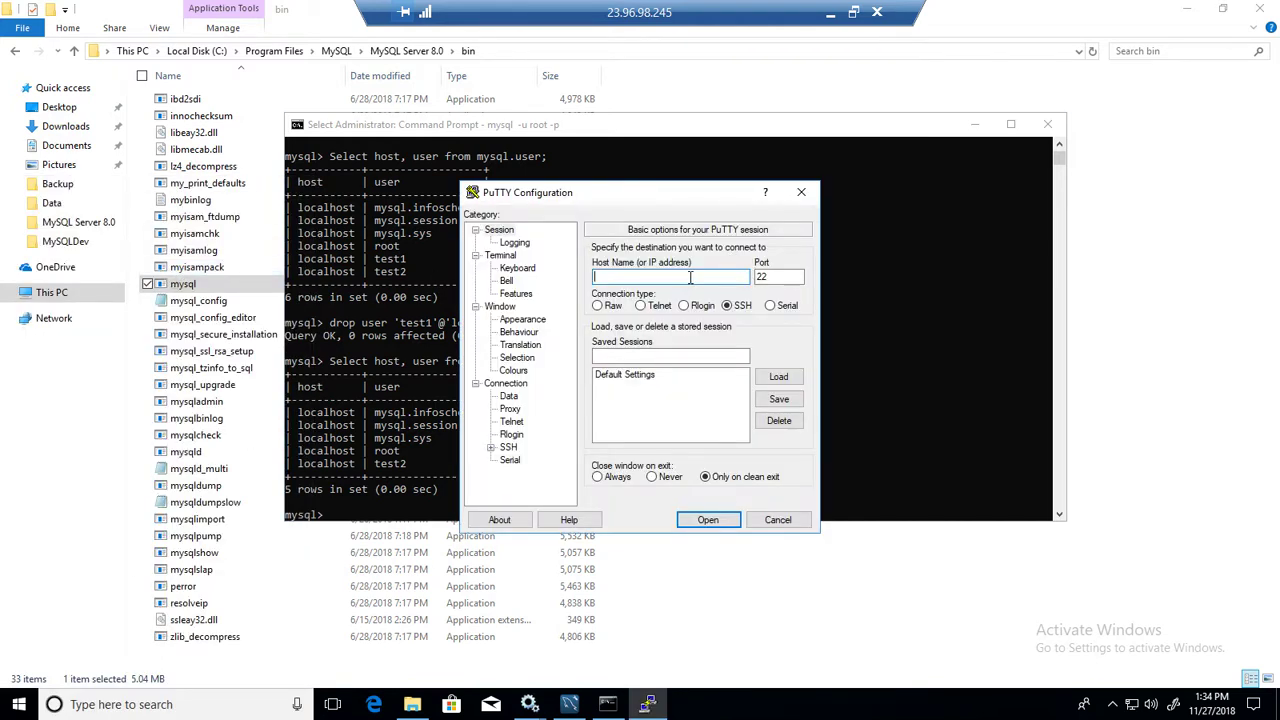
{"action": "type", "text": "TechBrother"}
{"action": "type", "text": "sIT-Node1"}
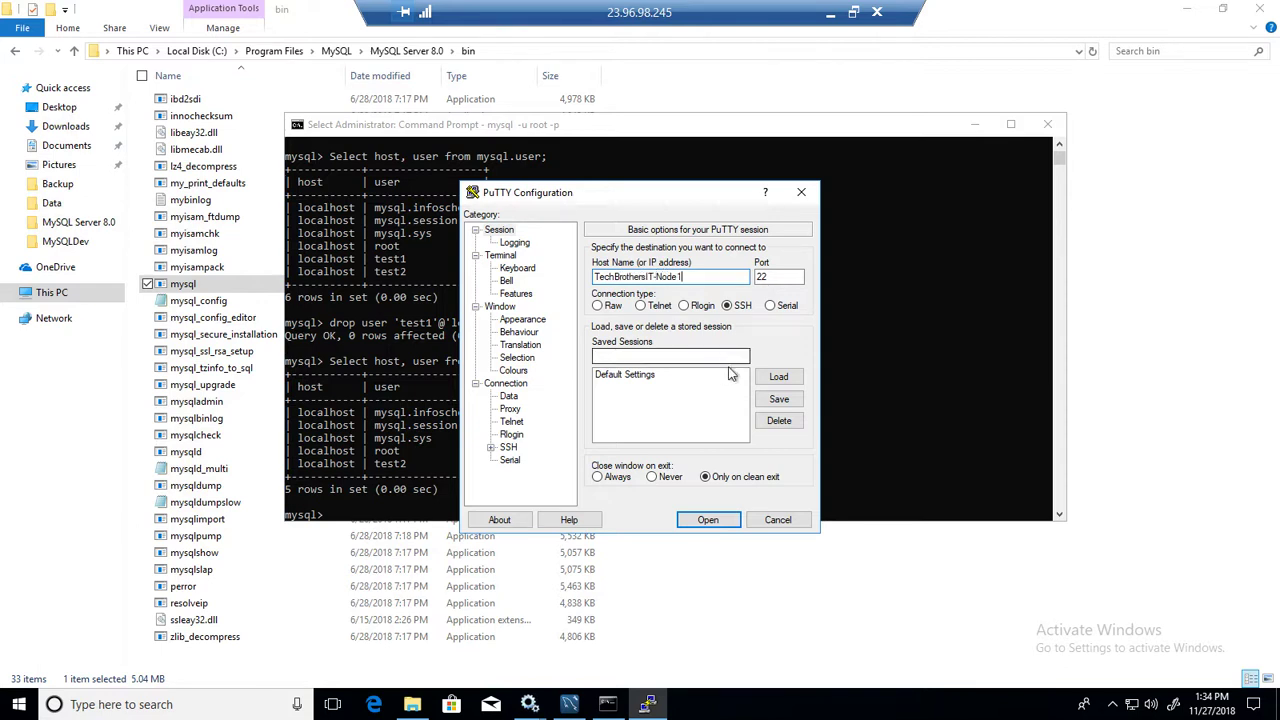
{"action": "left_click", "coordinate": [522, 319]}
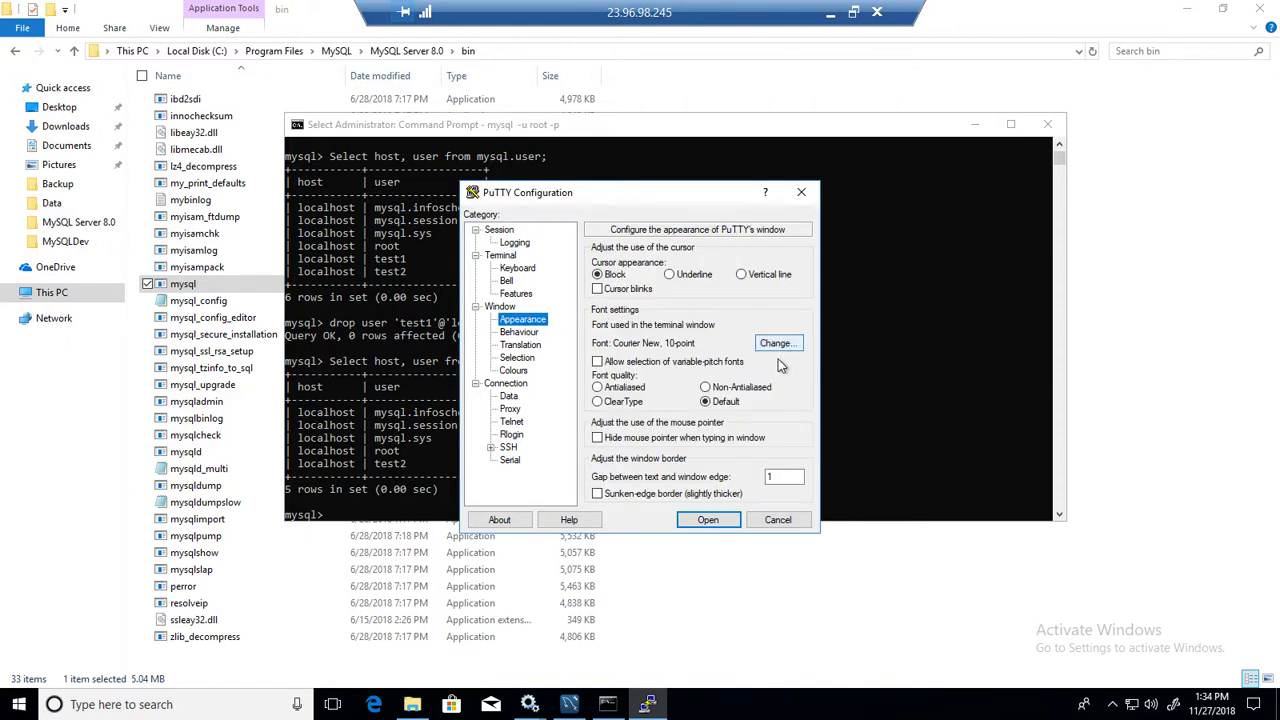
{"action": "left_click", "coordinate": [780, 368]}
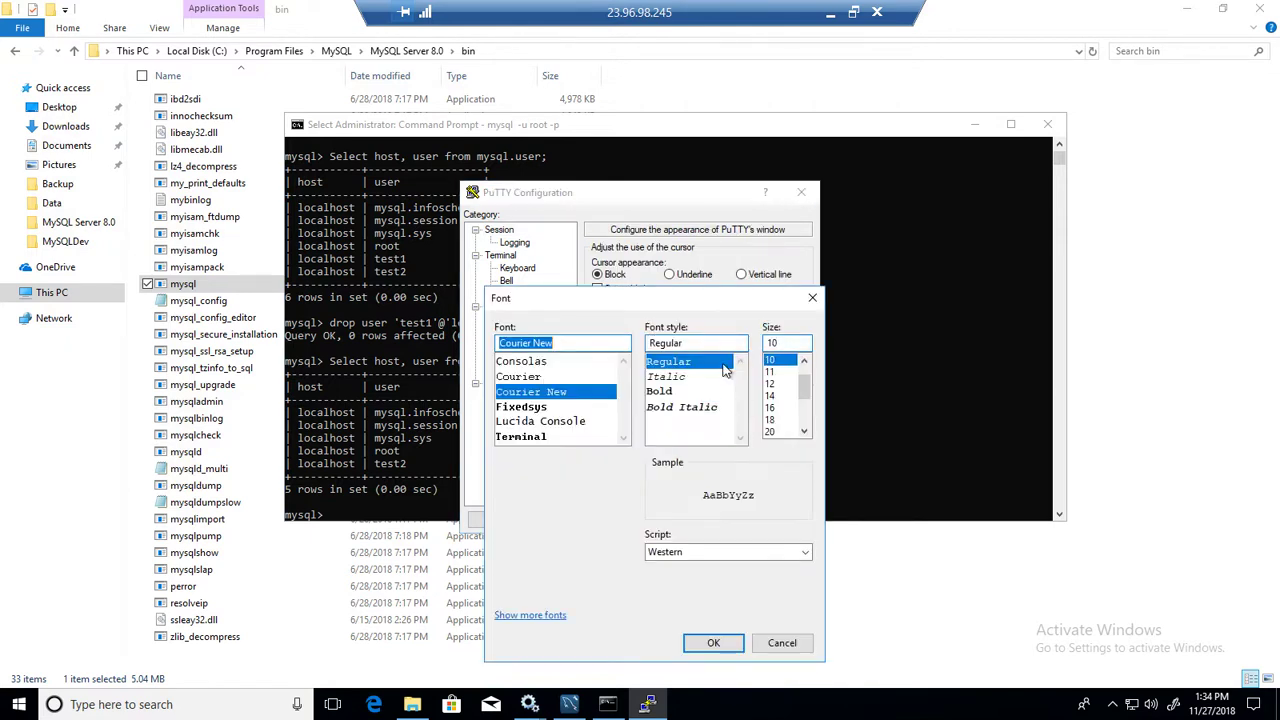
{"action": "left_click", "coordinate": [660, 392]}
{"action": "left_click", "coordinate": [772, 407]}
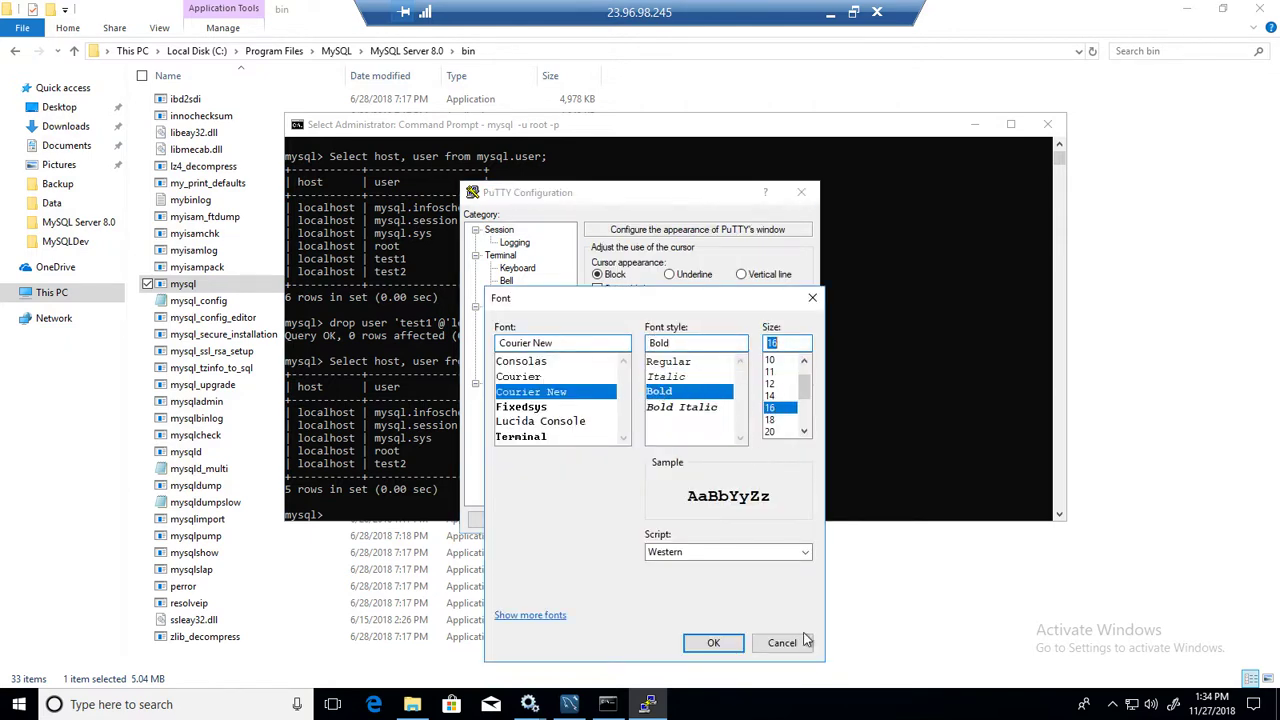
{"action": "left_click", "coordinate": [713, 643]}
{"action": "left_click", "coordinate": [710, 519]}
Log in to the Linux server as ashahzad and widen the terminal window.
{"action": "left_click_drag", "start_coordinate": [604, 145], "coordinate": [657, 100]}
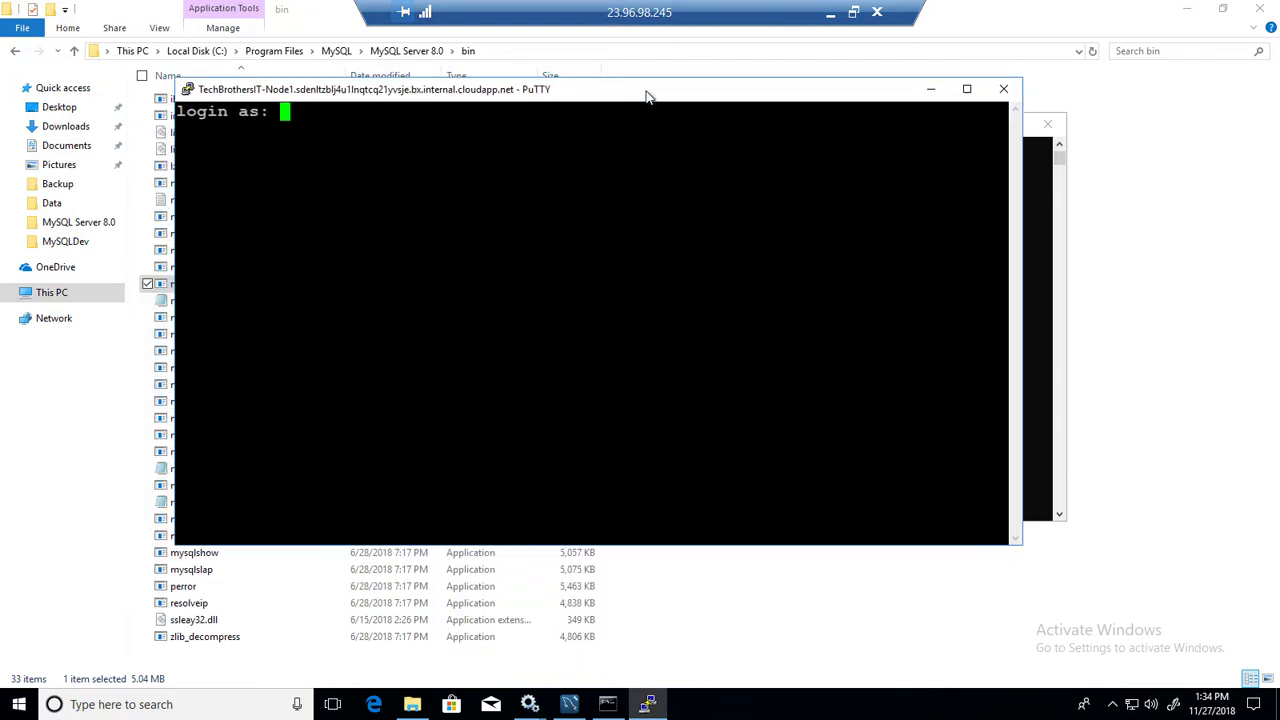
{"action": "type", "text": "ashahzad"}
{"action": "key", "text": "Return"}
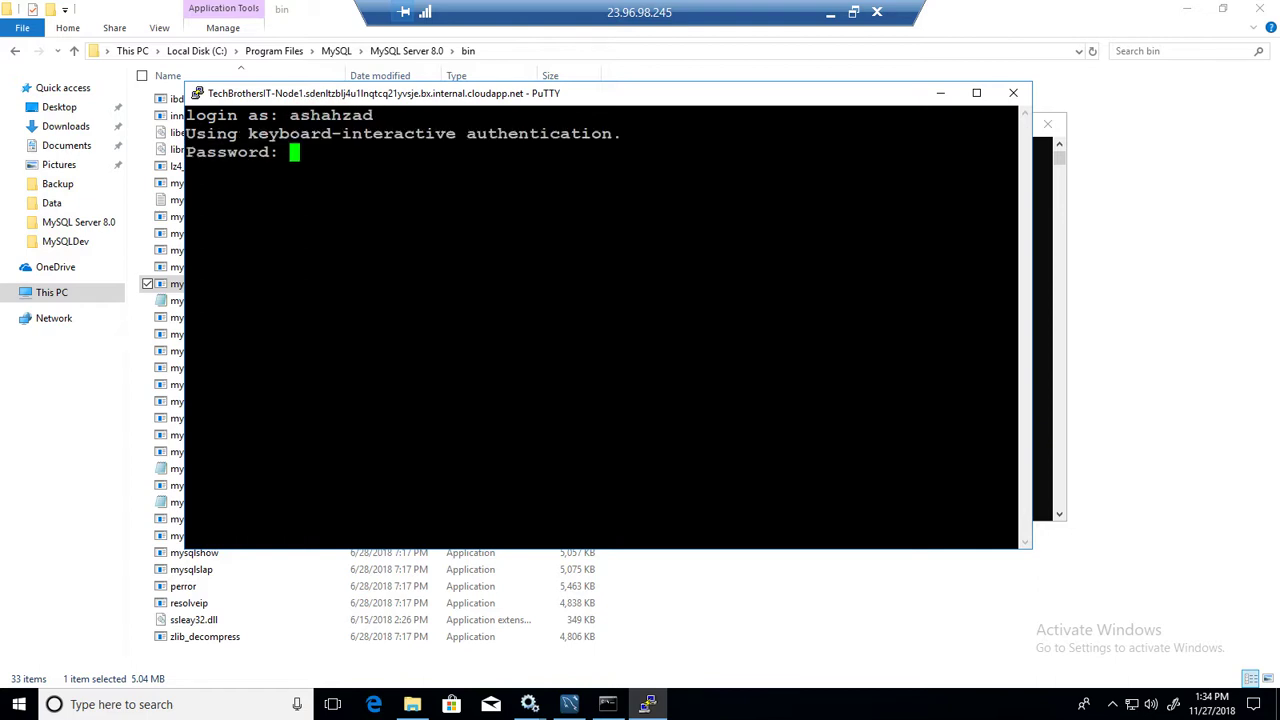
{"action": "key", "text": "Return"}
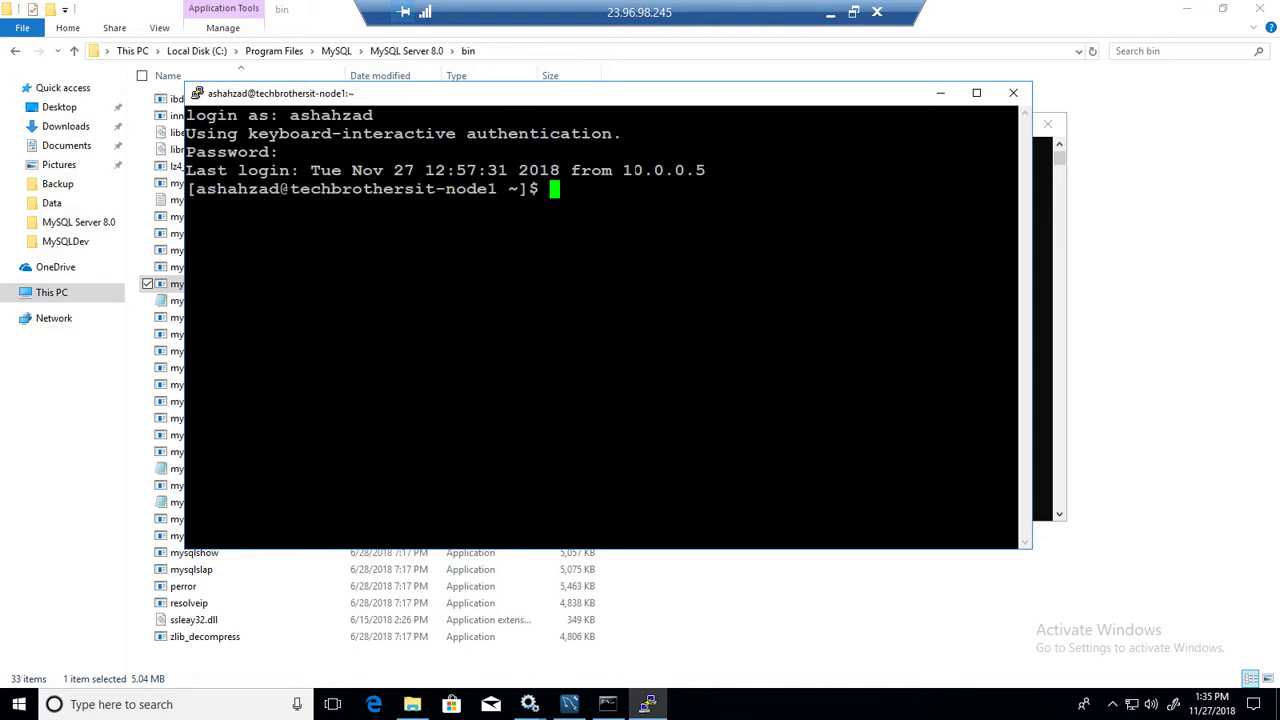
{"action": "left_click_drag", "start_coordinate": [1021, 270], "coordinate": [1157, 252]}
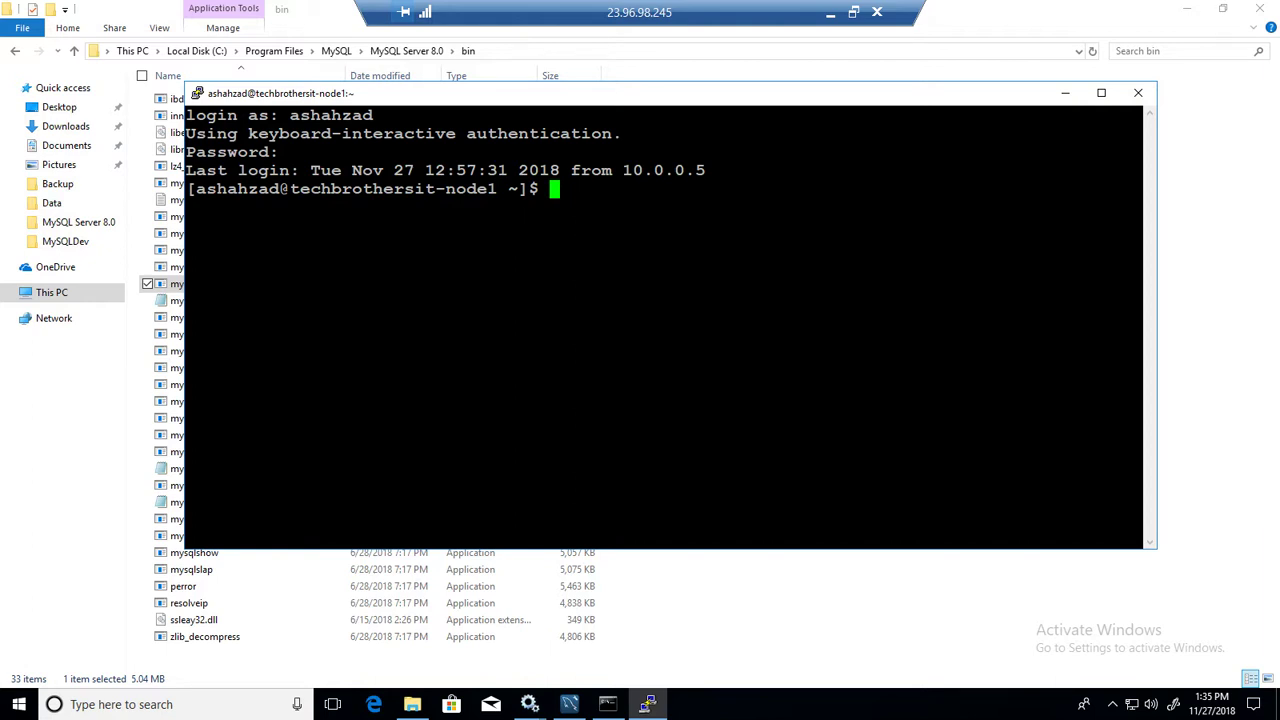
{"action": "type", "text": "mysql -u ro"}
{"action": "type", "text": "ot -p"}
Start MySQL as root, clear the screen, and type the host-and-user listing query.
{"action": "key", "text": "Return"}
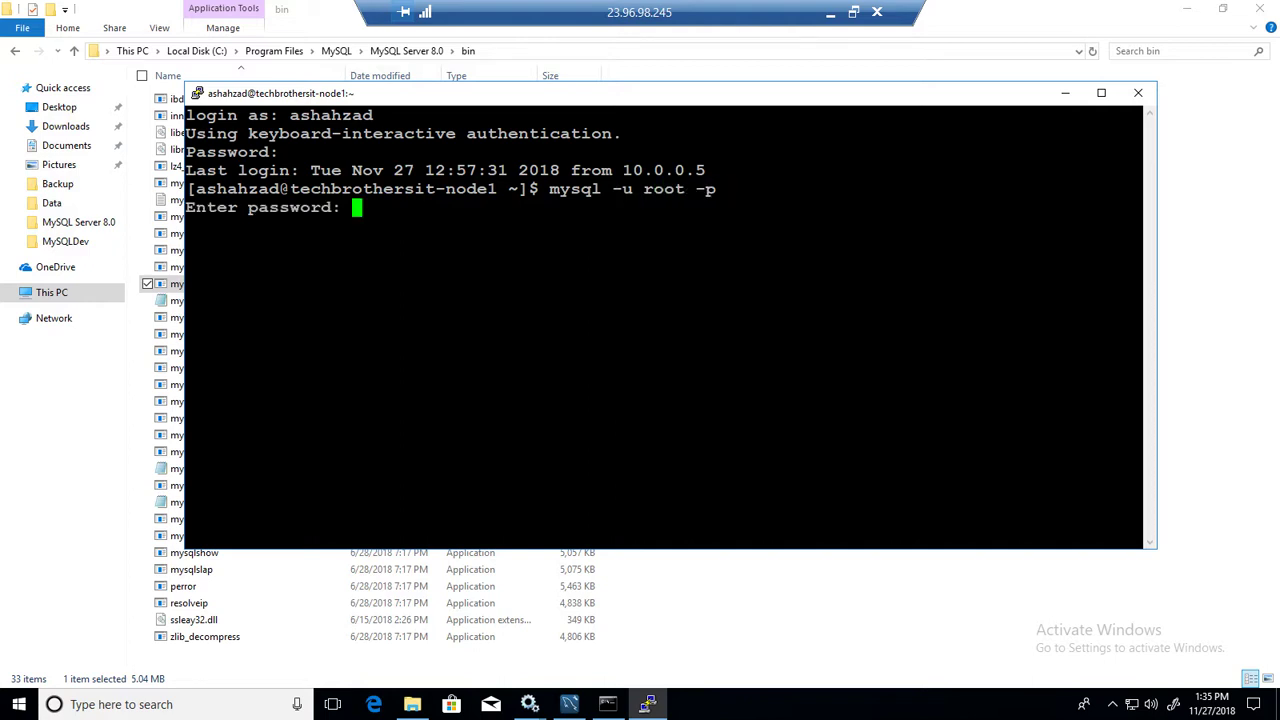
{"action": "key", "text": "Return"}
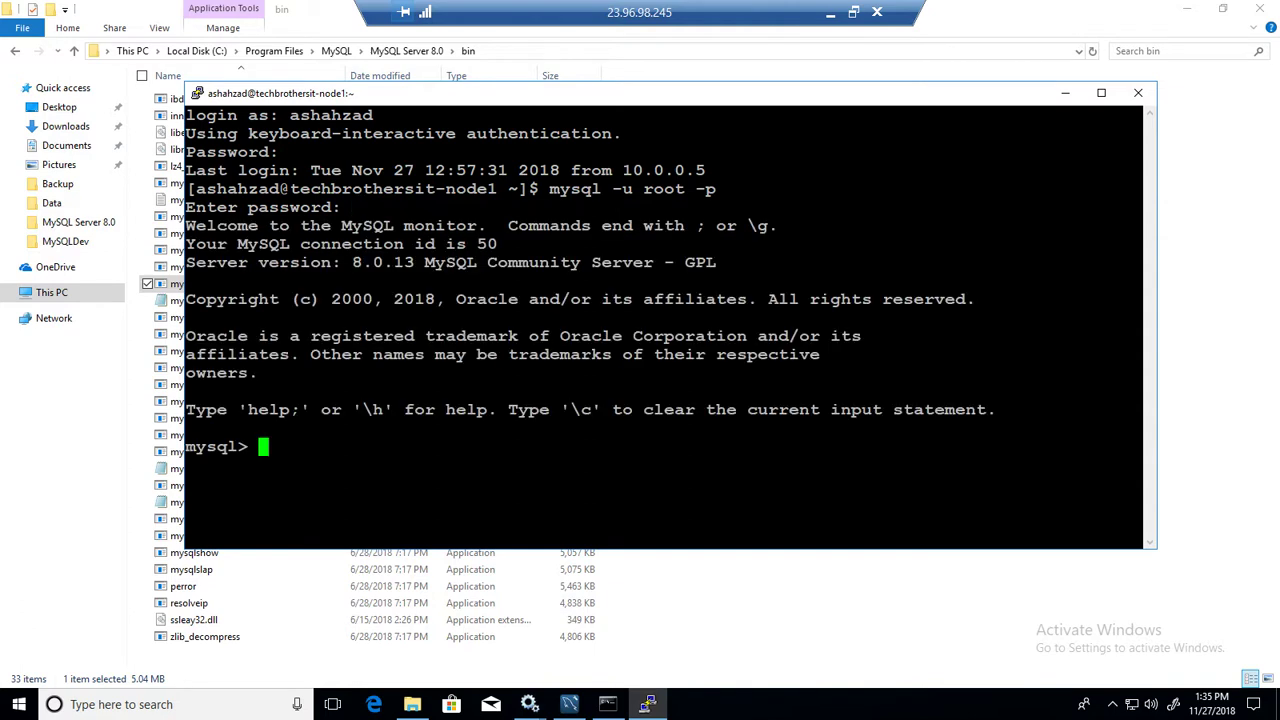
{"action": "type", "text": "system clear;"}
{"action": "key", "text": "Return"}
{"action": "type", "text": "select host, user from mysql.user"}
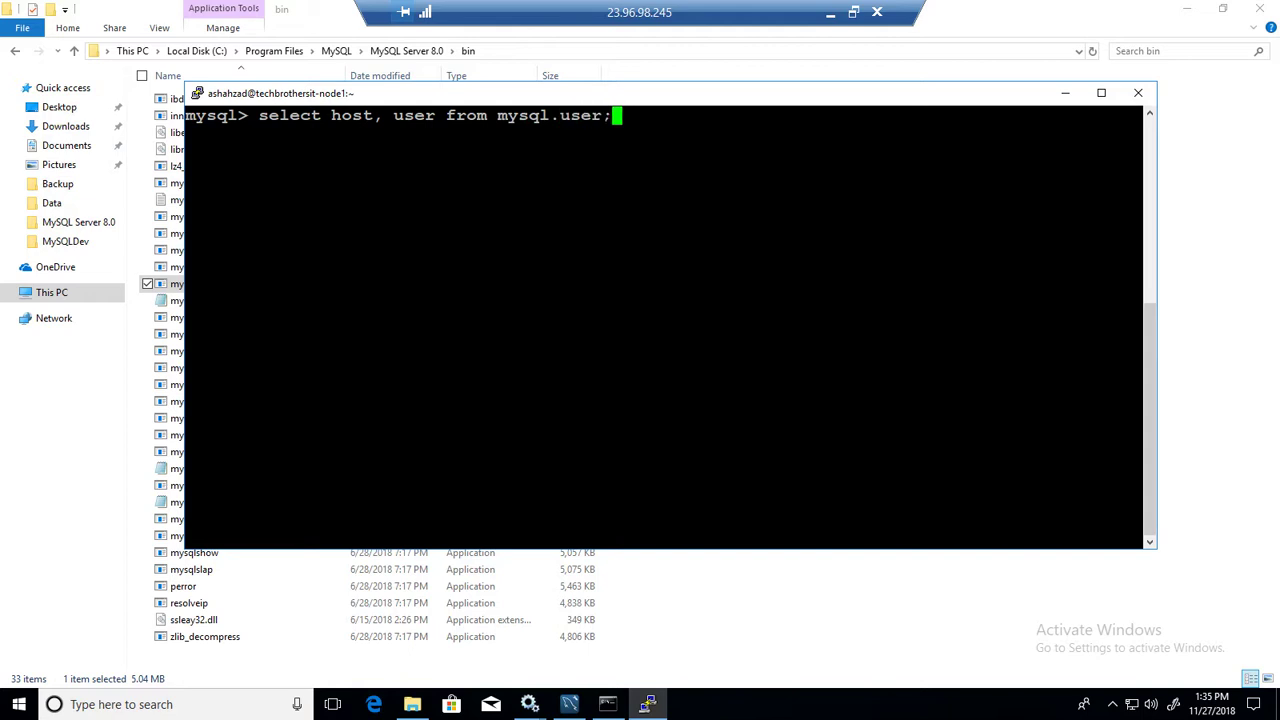
{"action": "type", "text": ";"}
List hosts and users, highlighting the test@localhost row.
{"action": "key", "text": "Return"}
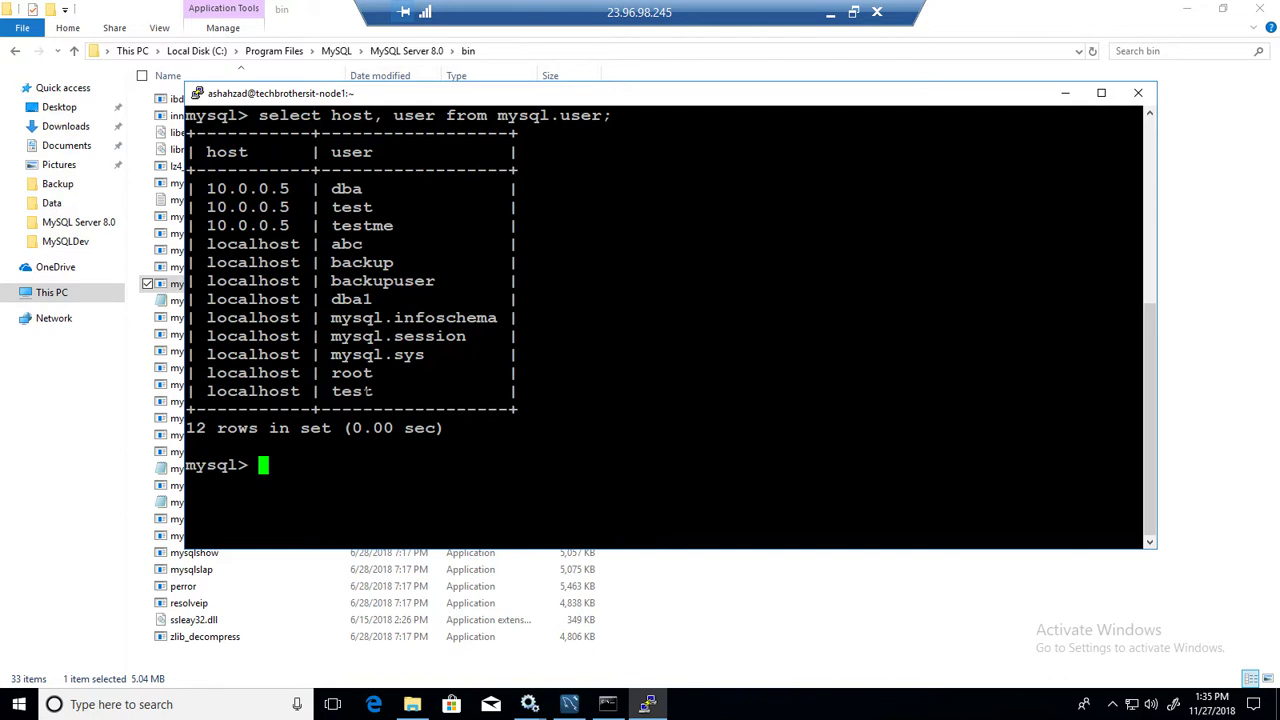
{"action": "double_click", "coordinate": [352, 391]}
{"action": "double_click", "coordinate": [253, 391]}
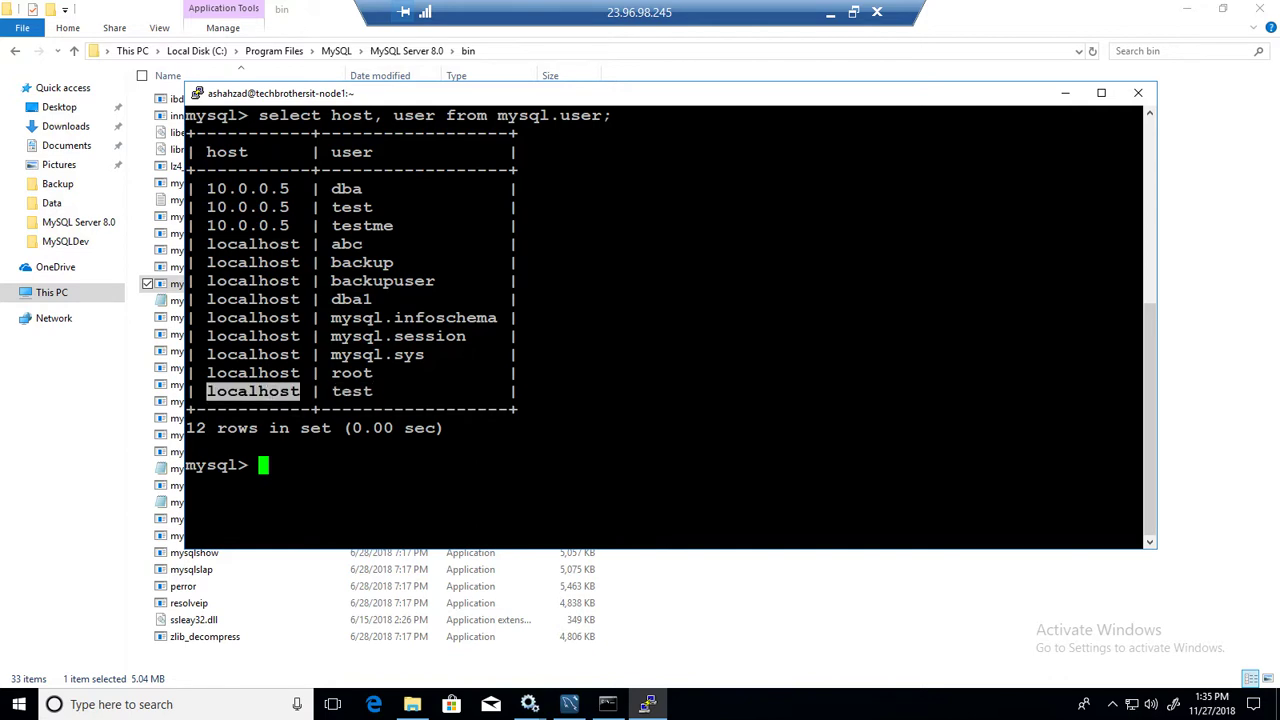
{"action": "left_click", "coordinate": [338, 391]}
{"action": "left_click_drag", "start_coordinate": [374, 391], "coordinate": [206, 391]}
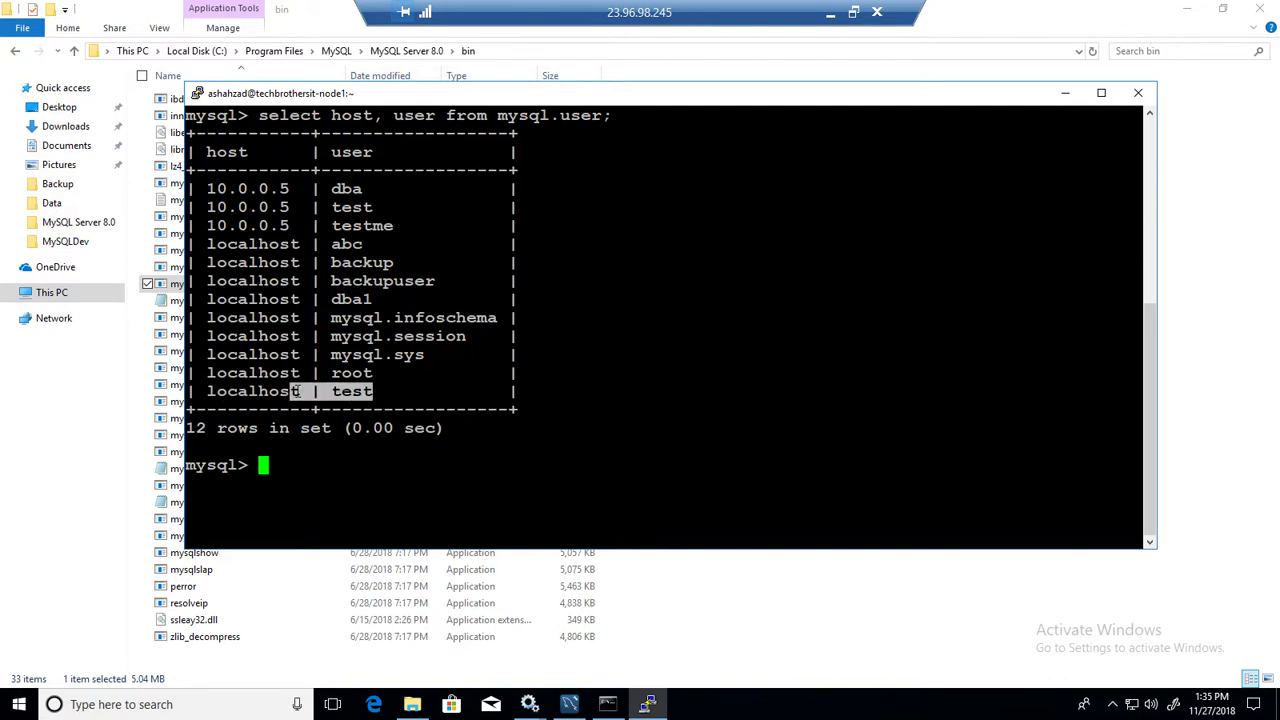
{"action": "left_click", "coordinate": [303, 387]}
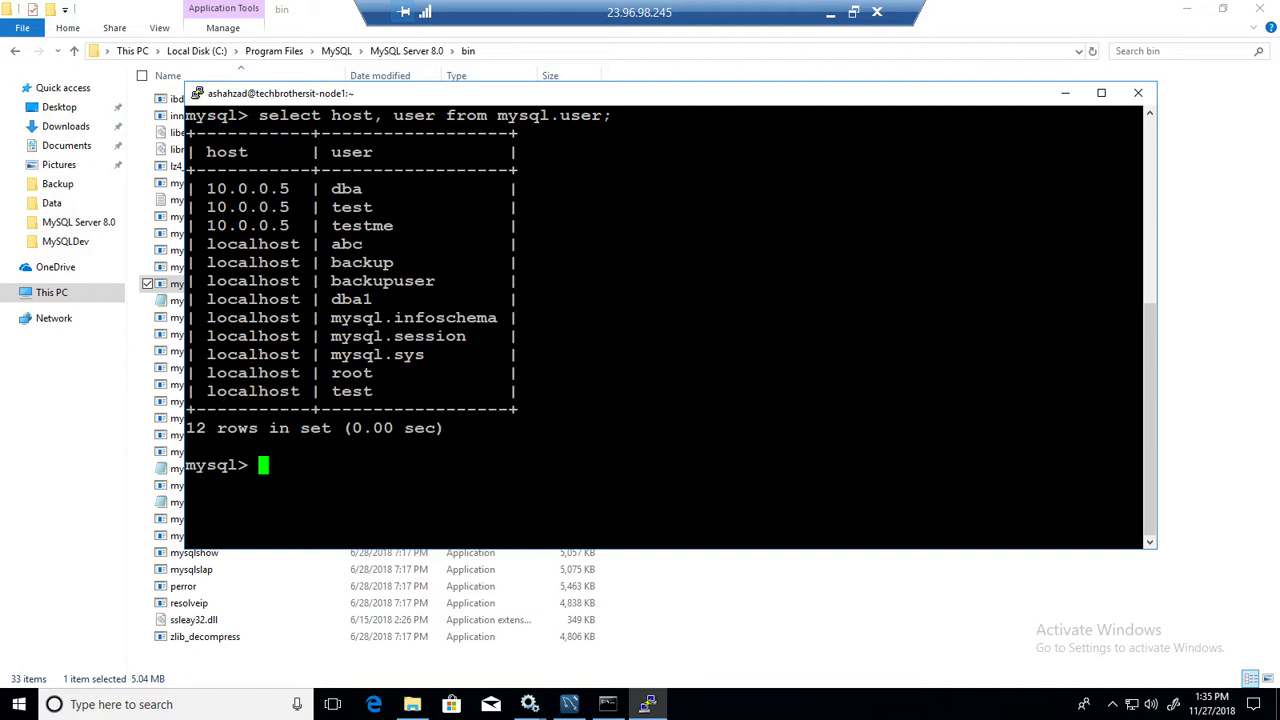
{"action": "type", "text": "Dr"}
{"action": "key", "text": "BackSpace"}
{"action": "key", "text": "BackSpace"}
{"action": "type", "text": "drop user 'test'@'locs"}
{"action": "key", "text": "BackSpace"}
{"action": "type", "text": "alhost';"}
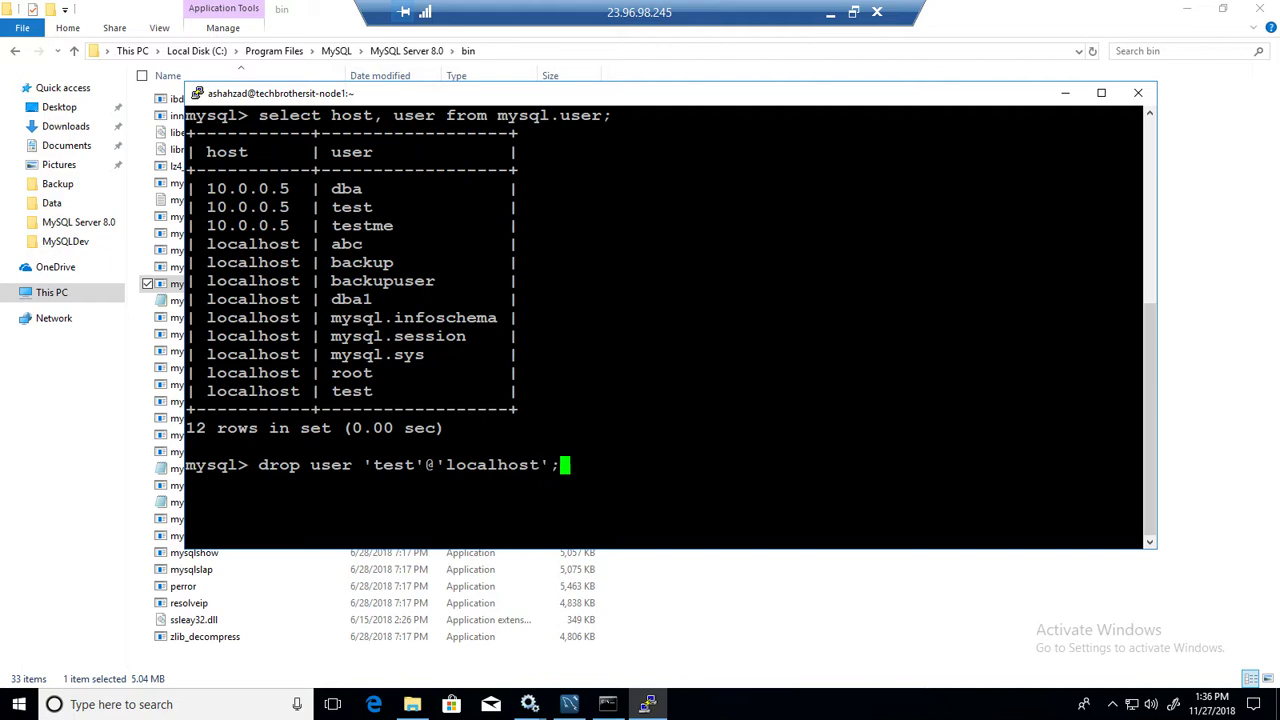
{"action": "double_click", "coordinate": [351, 207]}
{"action": "left_click", "coordinate": [351, 207]}
{"action": "left_click_drag", "start_coordinate": [384, 207], "coordinate": [208, 207]}
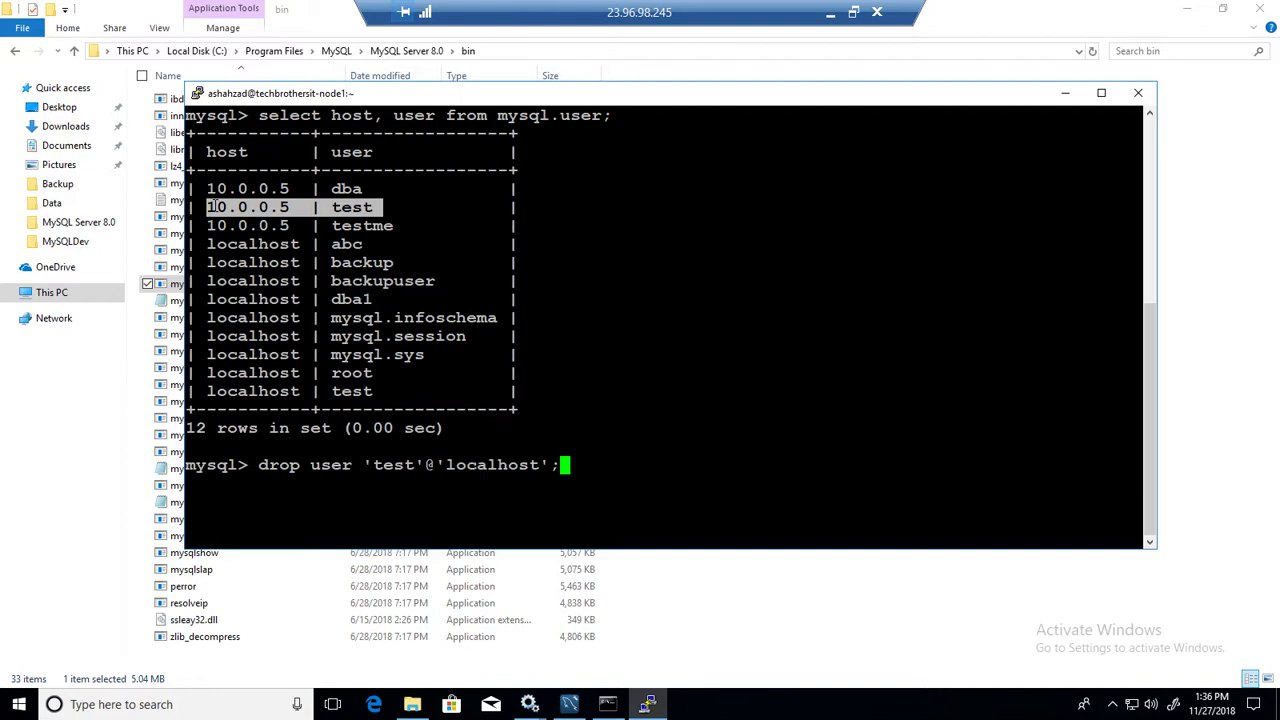
{"action": "left_click", "coordinate": [212, 206]}
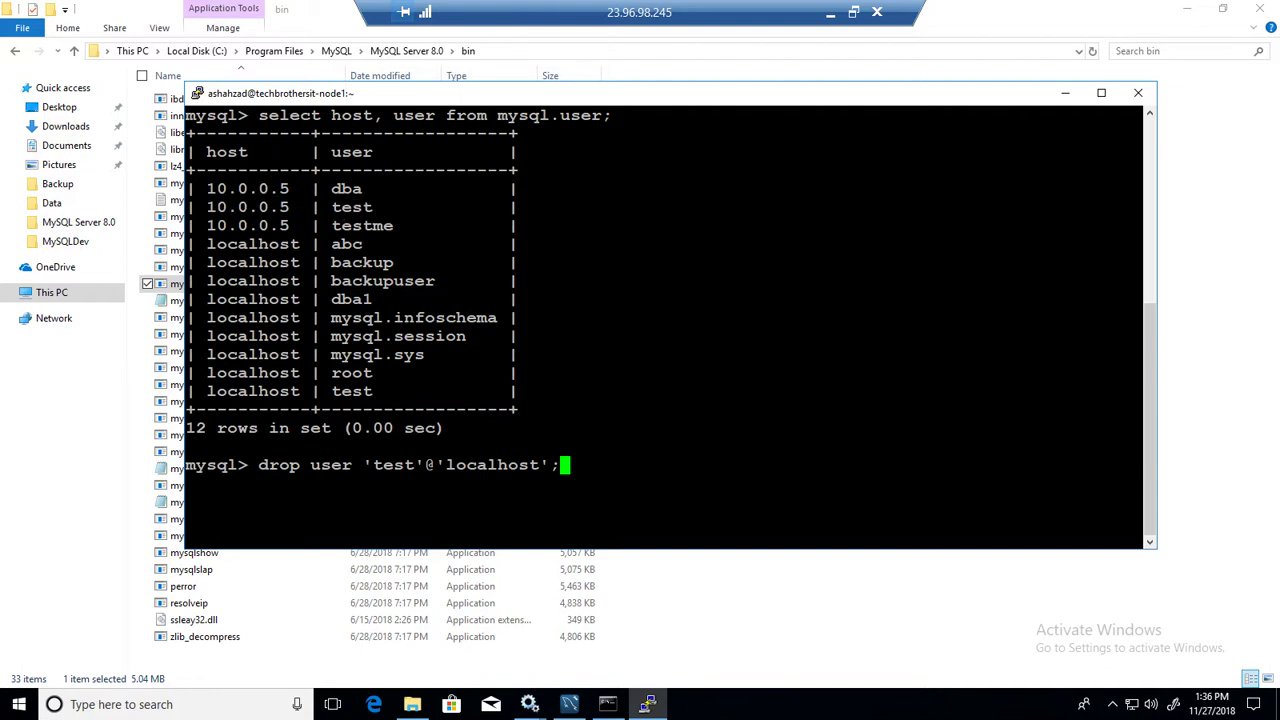
{"action": "left_click_drag", "start_coordinate": [208, 207], "coordinate": [372, 207]}
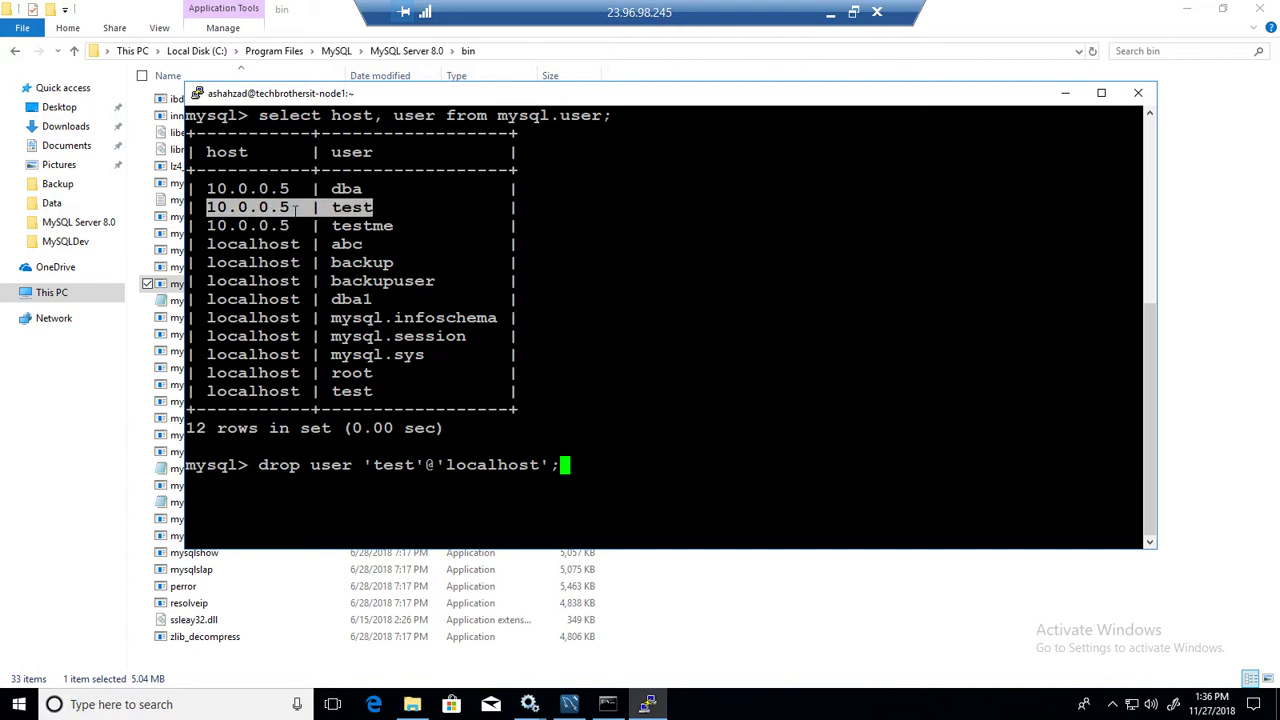
{"action": "left_click_drag", "start_coordinate": [298, 207], "coordinate": [208, 207]}
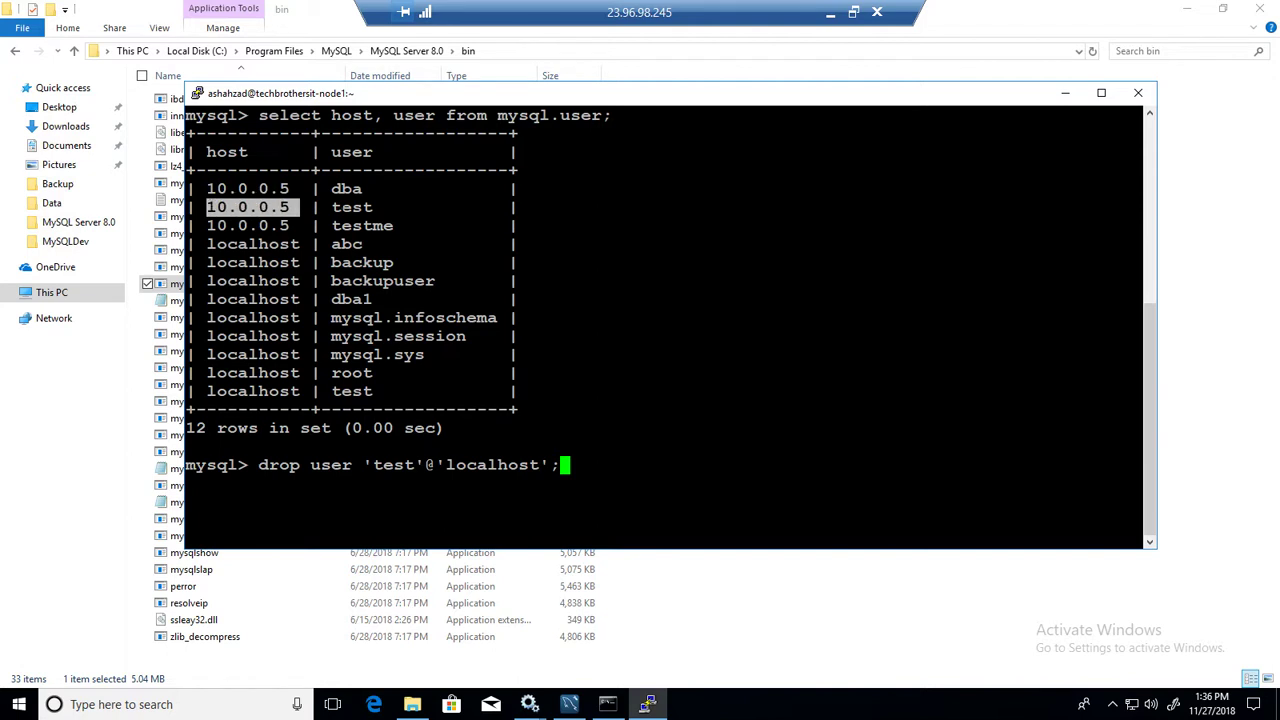
{"action": "left_click", "coordinate": [247, 207]}
Point out drop, test and localhost in the command, then run drop user 'test'@'localhost'.
{"action": "left_click_drag", "start_coordinate": [446, 464], "coordinate": [538, 464]}
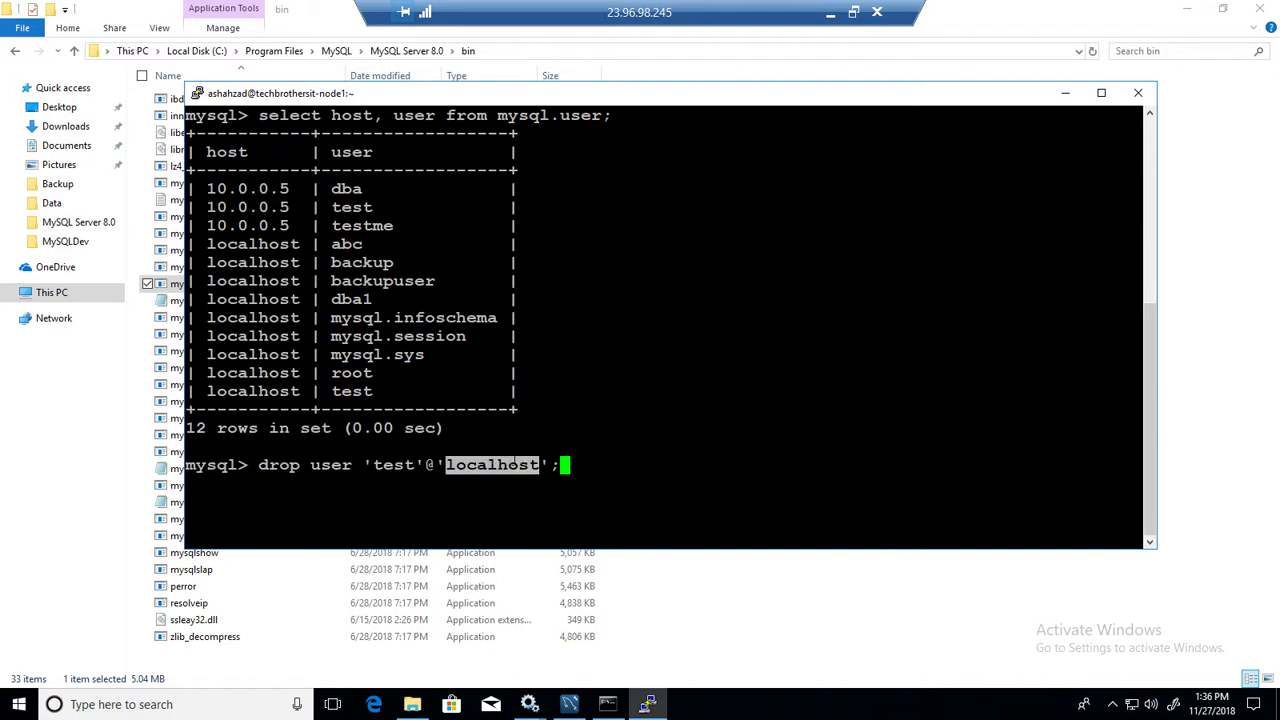
{"action": "left_click", "coordinate": [530, 464]}
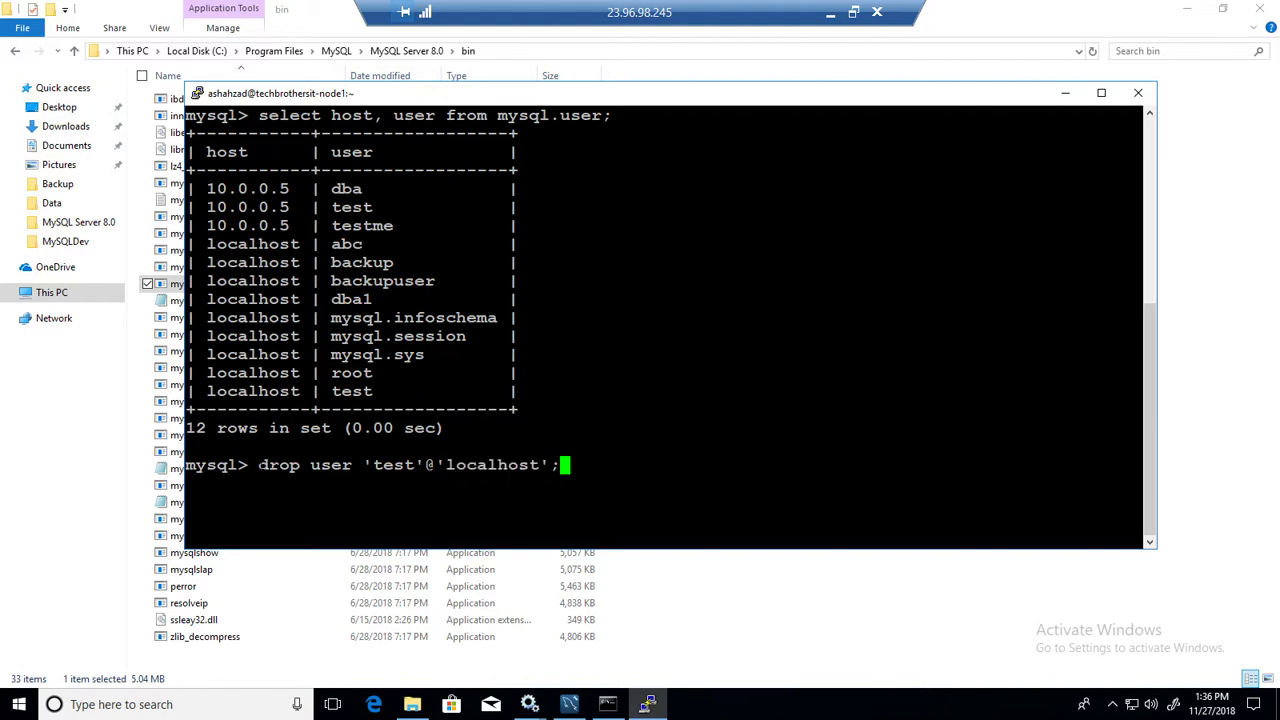
{"action": "left_click_drag", "start_coordinate": [258, 464], "coordinate": [550, 465]}
{"action": "left_click", "coordinate": [300, 464]}
{"action": "left_click", "coordinate": [428, 464]}
{"action": "left_click", "coordinate": [550, 465]}
{"action": "key", "text": "Return"}
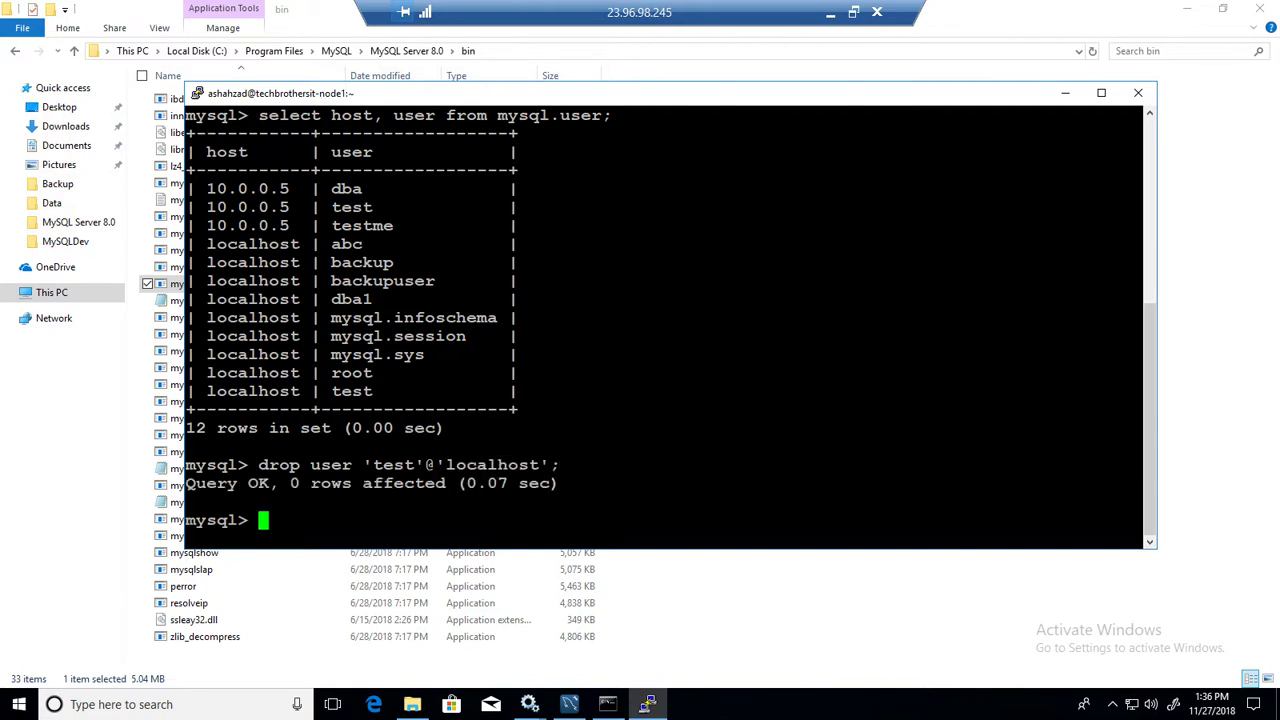
{"action": "key", "text": "Up"}
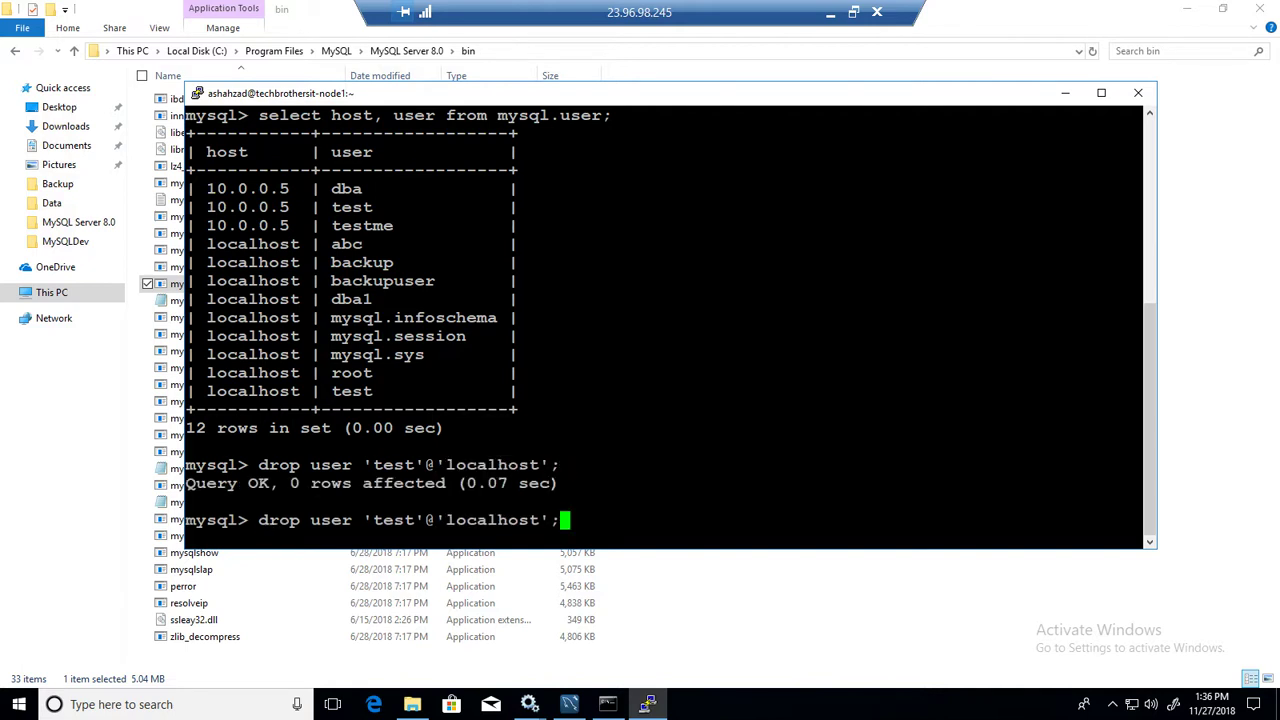
{"action": "key", "text": "Up"}
Rerun the user listing, now showing test only at 10.0.0.5, then run flush privileges after a typo.
{"action": "key", "text": "Return"}
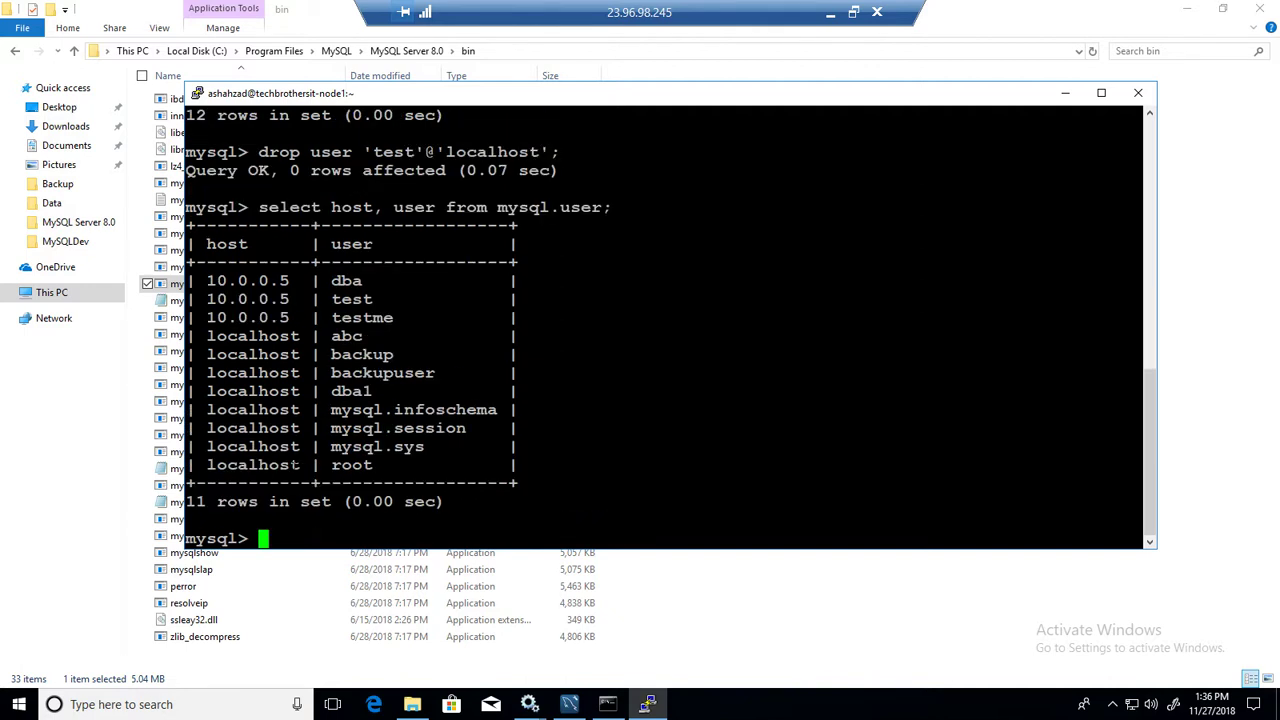
{"action": "left_click_drag", "start_coordinate": [380, 299], "coordinate": [206, 299]}
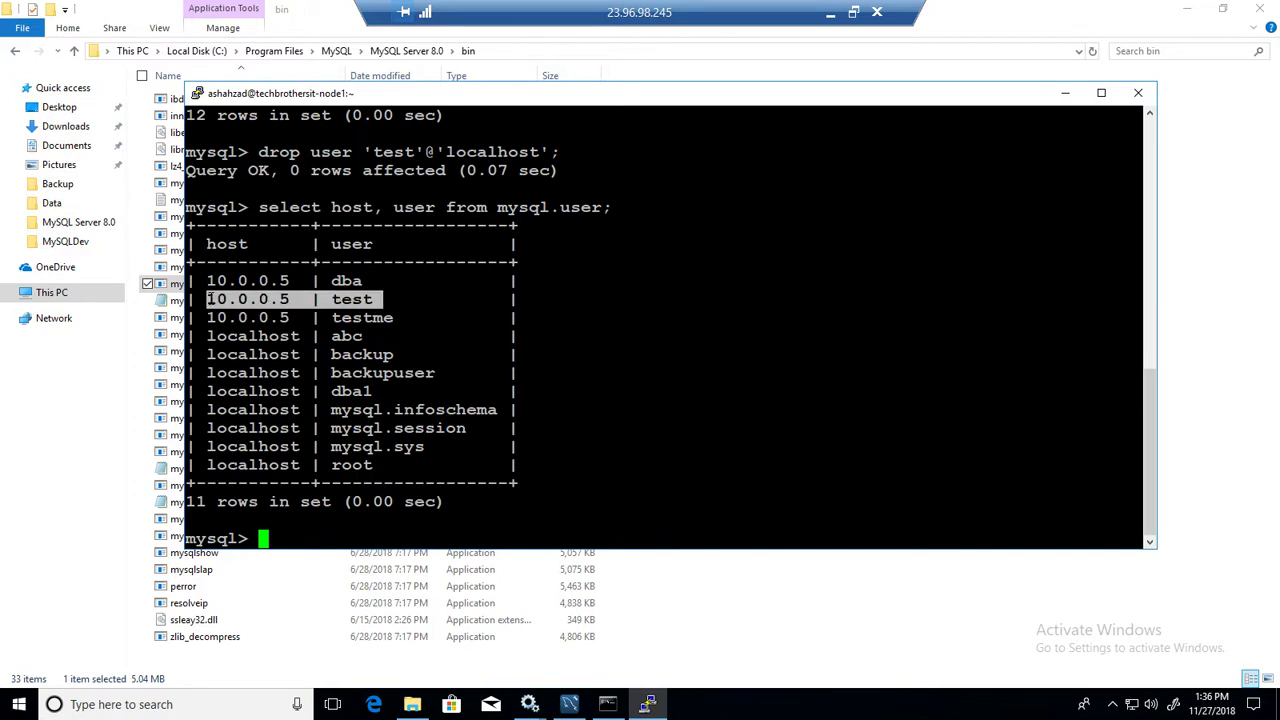
{"action": "left_click", "coordinate": [600, 400]}
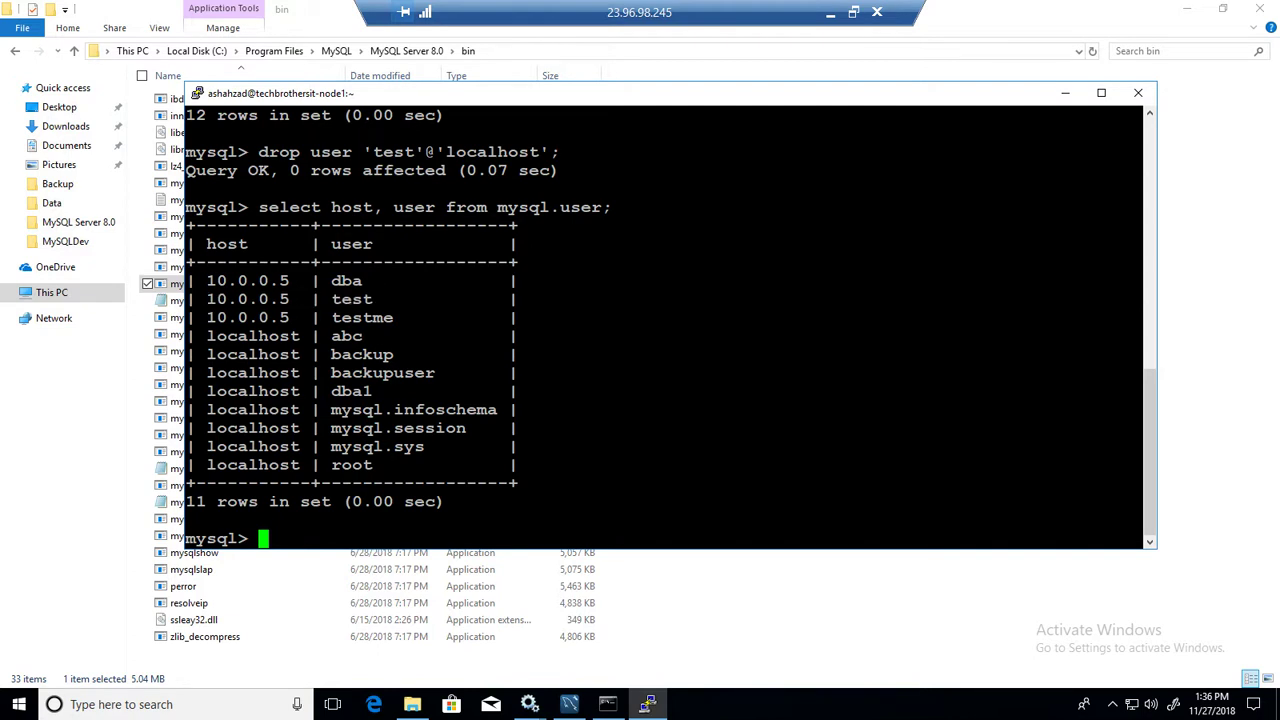
{"action": "type", "text": "flush privileges;"}
{"action": "key", "text": "Return"}
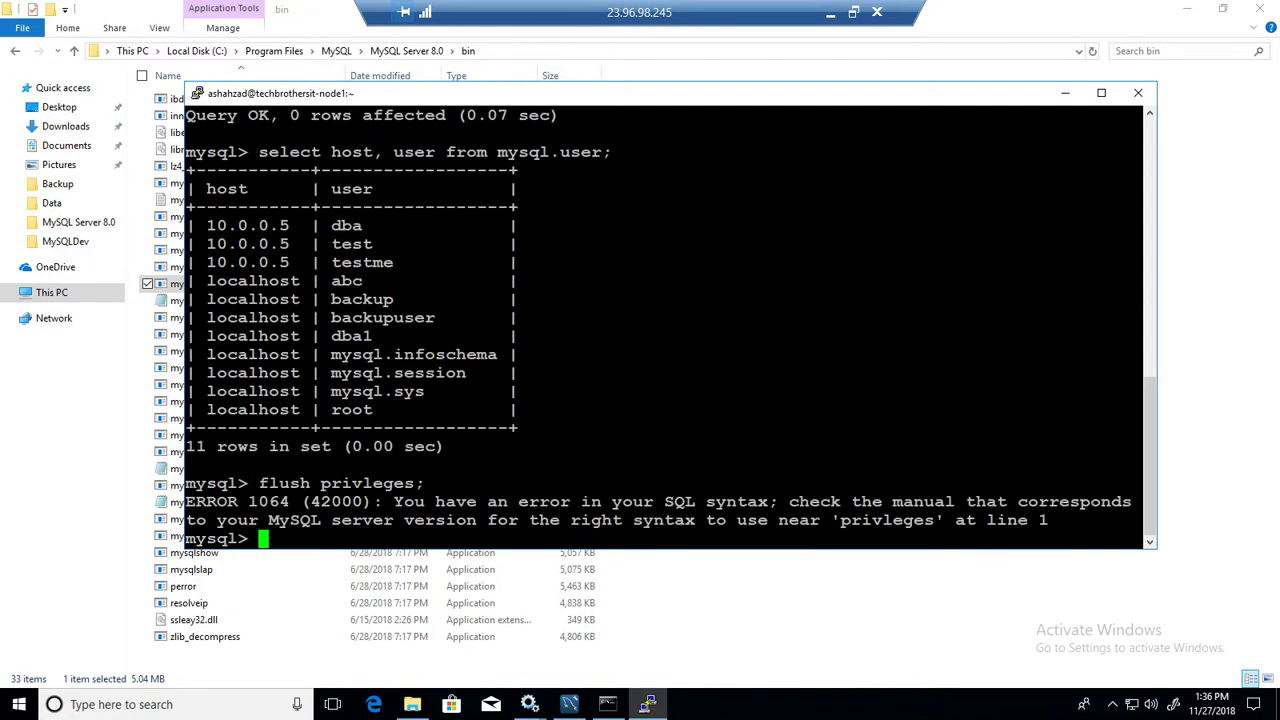
{"action": "type", "text": "flush privileges;"}
{"action": "key", "text": "Return"}
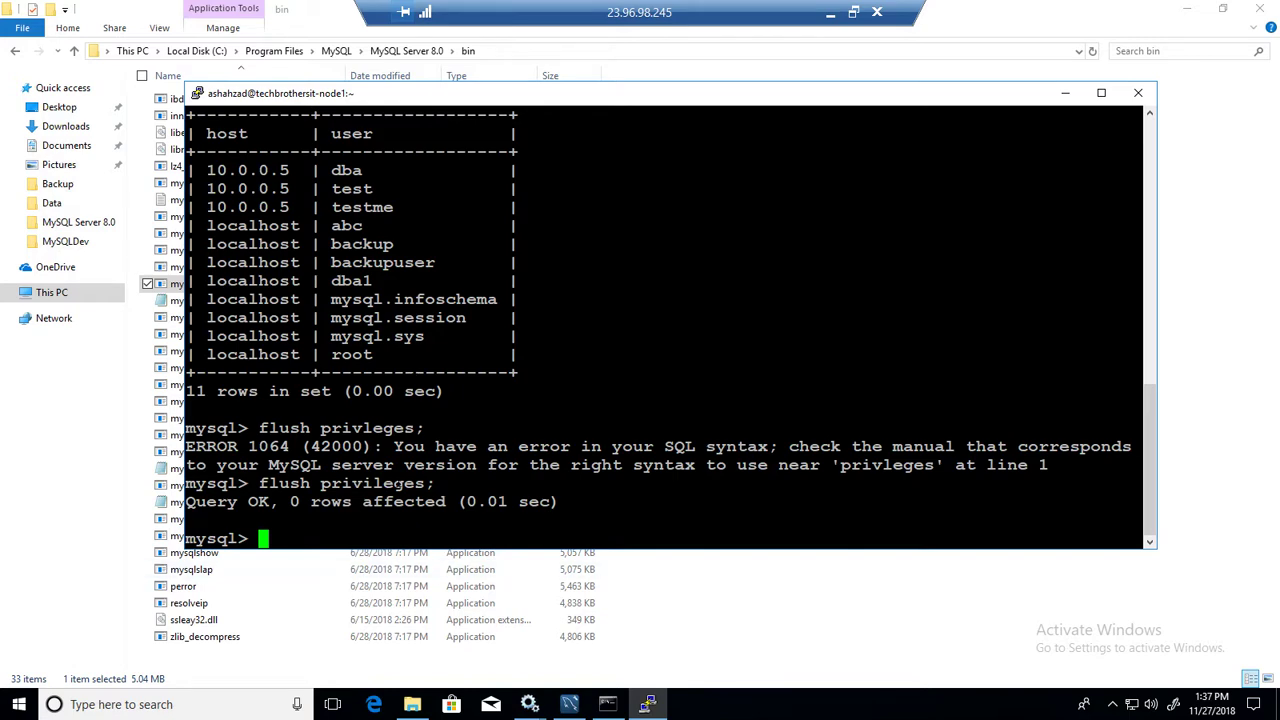
In Workbench, open the Local instance MySQL80 connection's Users and Privileges page.
{"action": "left_click", "coordinate": [568, 704]}
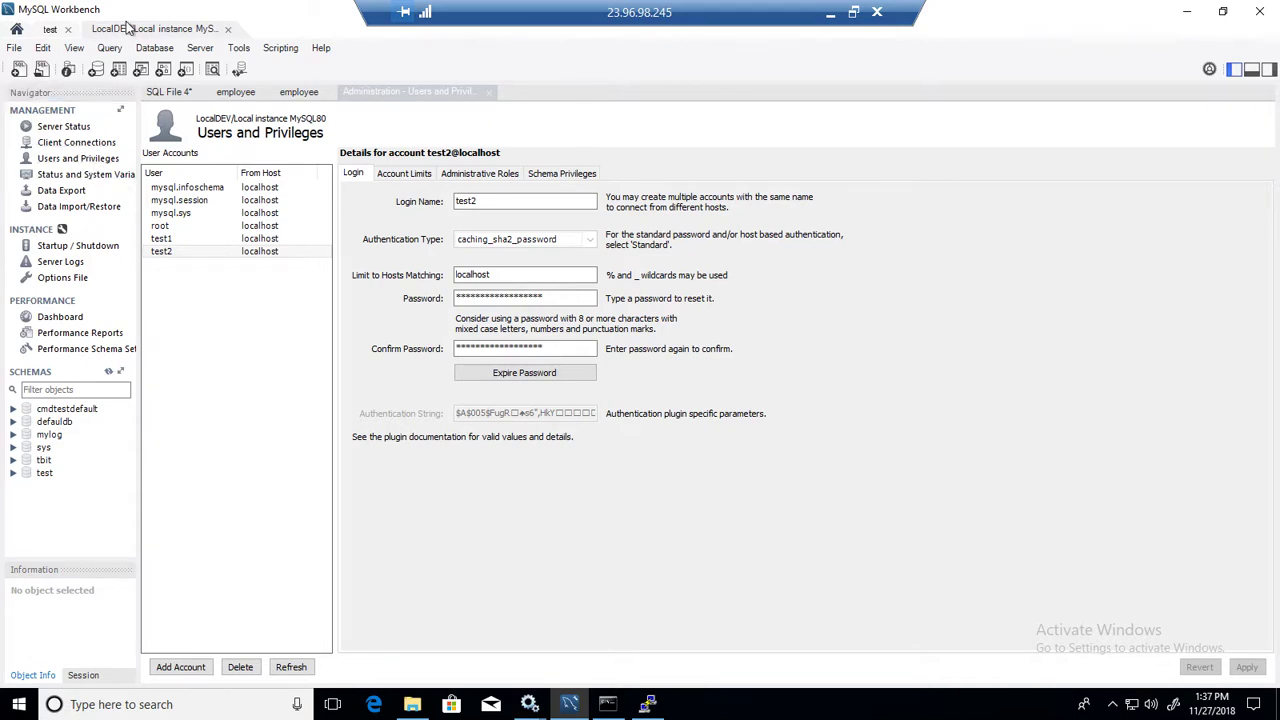
{"action": "left_click", "coordinate": [228, 29]}
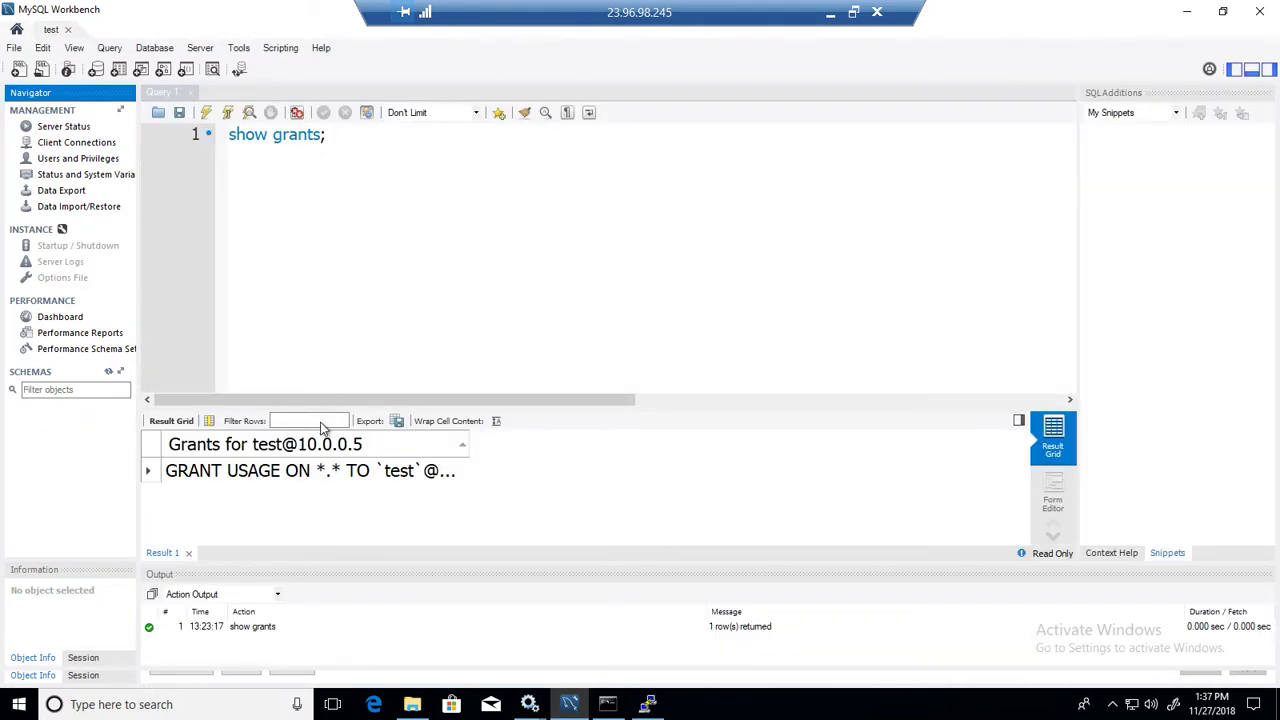
{"action": "left_click", "coordinate": [17, 29]}
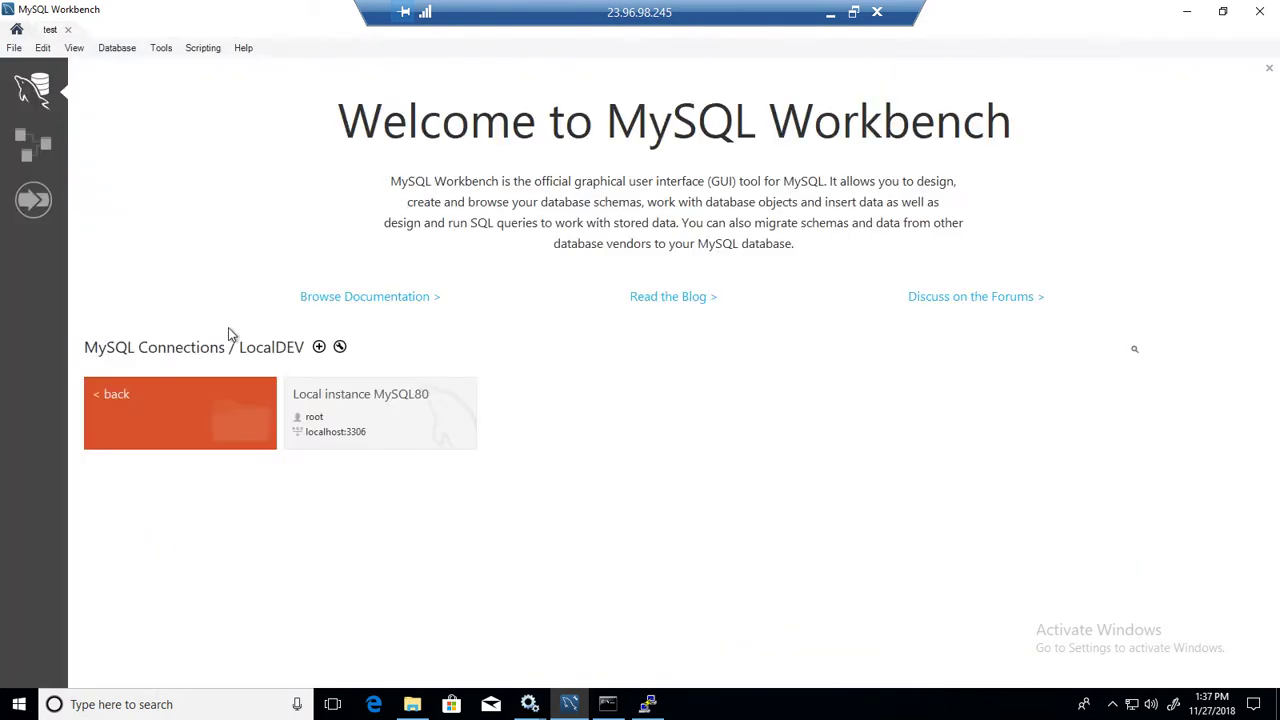
{"action": "left_click", "coordinate": [388, 416]}
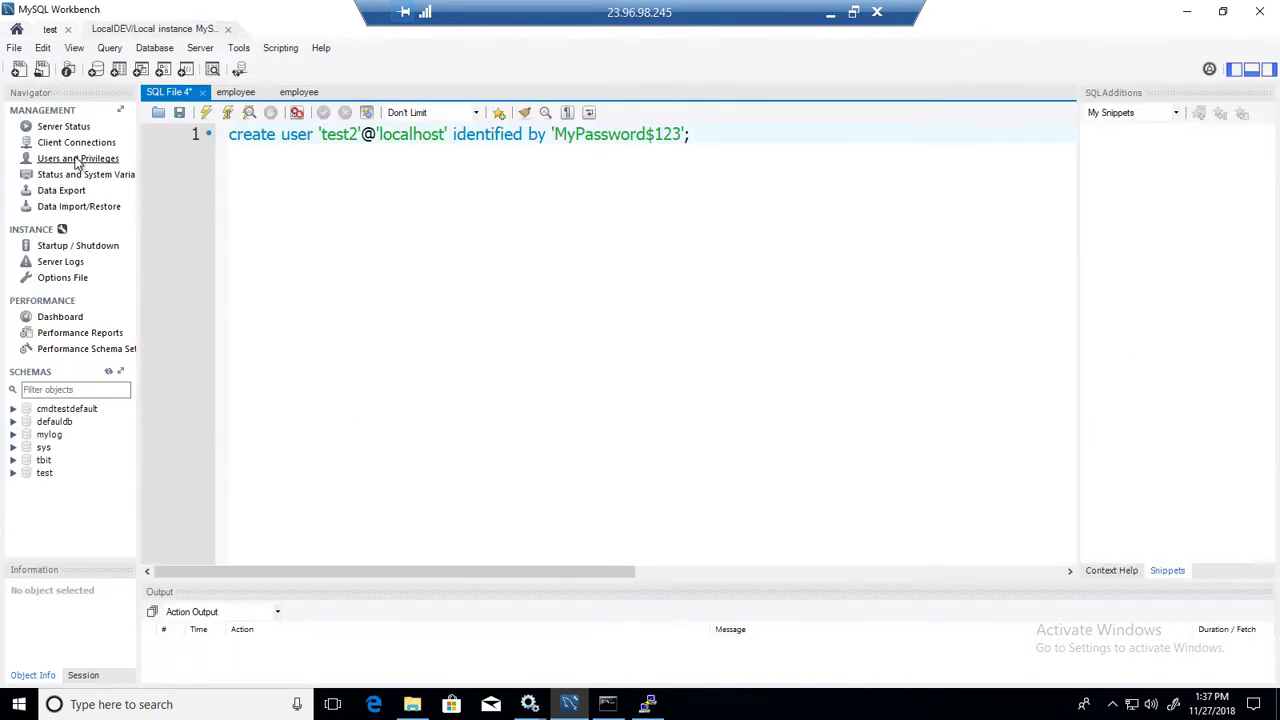
{"action": "left_click", "coordinate": [78, 158]}
Delete the test2@localhost account and confirm its permanent removal.
{"action": "left_click", "coordinate": [162, 238]}
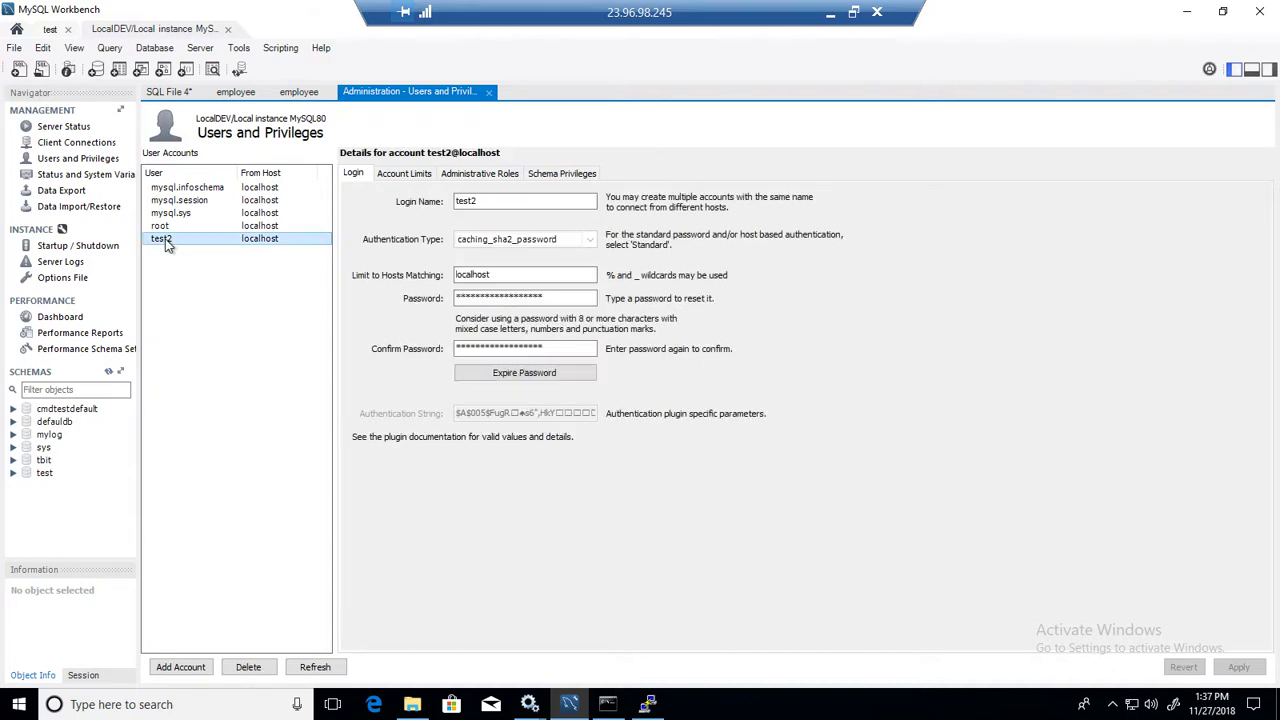
{"action": "left_click", "coordinate": [248, 667]}
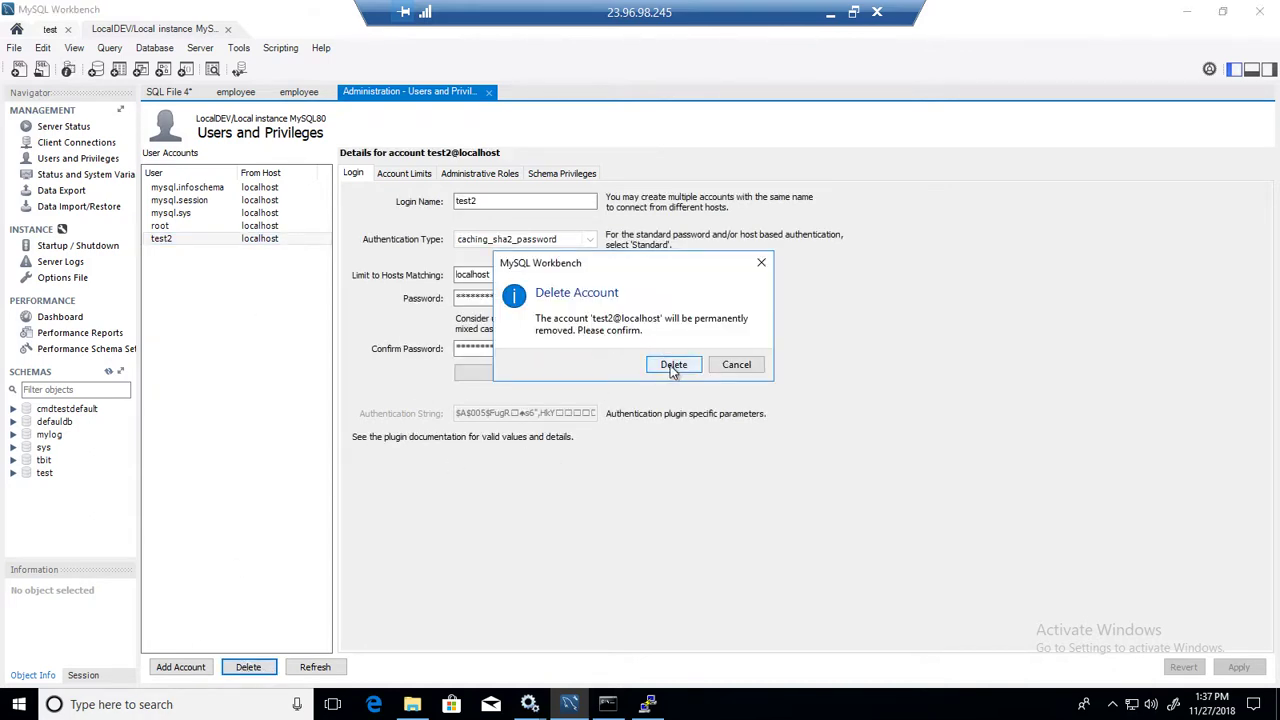
{"action": "left_click", "coordinate": [673, 364]}
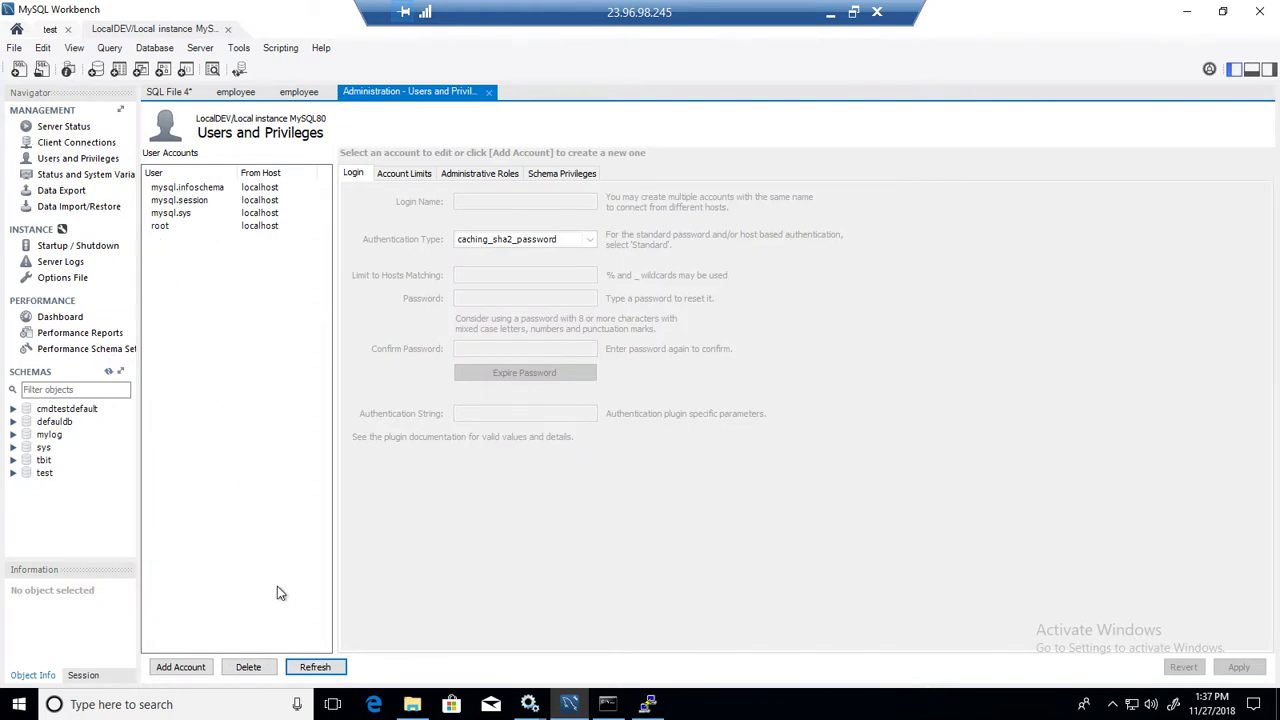
Write drop user 'test'@'localhost'; in a new SQL tab and select the statement.
{"action": "left_click", "coordinate": [22, 70]}
{"action": "type", "text": "drop user "}
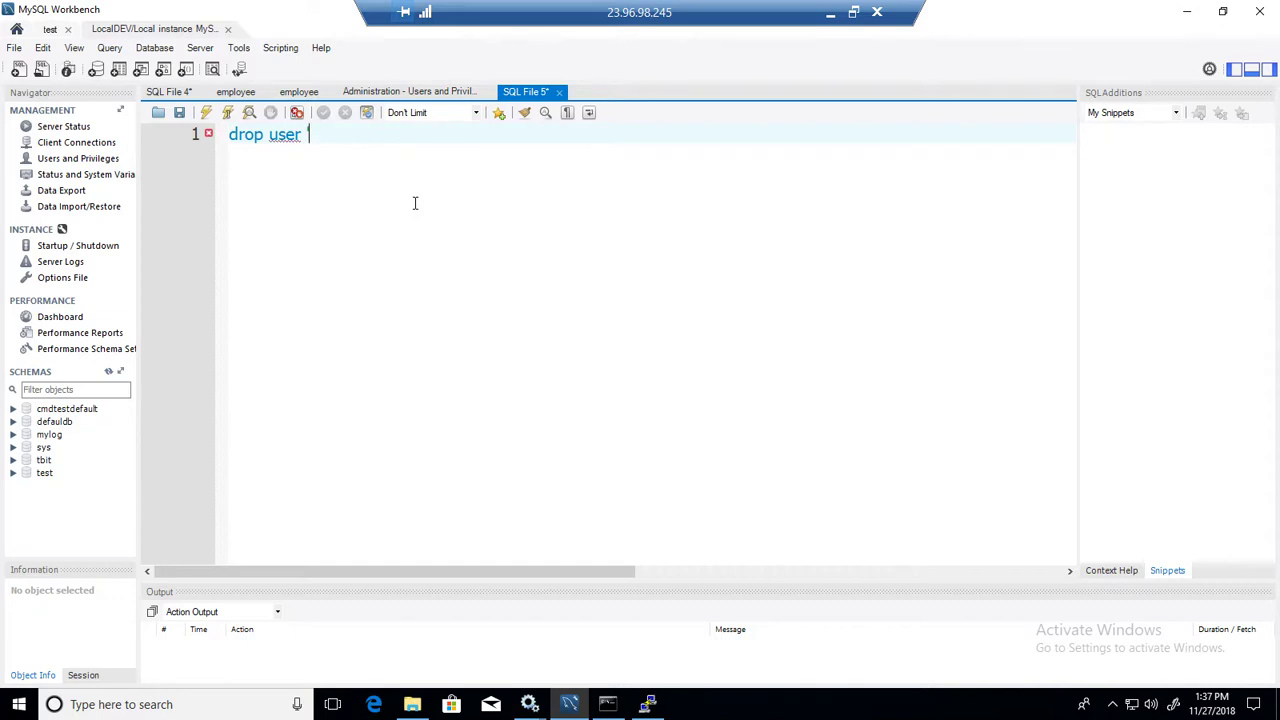
{"action": "type", "text": "'test'"}
{"action": "type", "text": "@'loc"}
{"action": "type", "text": "alhost'"}
{"action": "type", "text": "'"}
{"action": "type", "text": ";"}
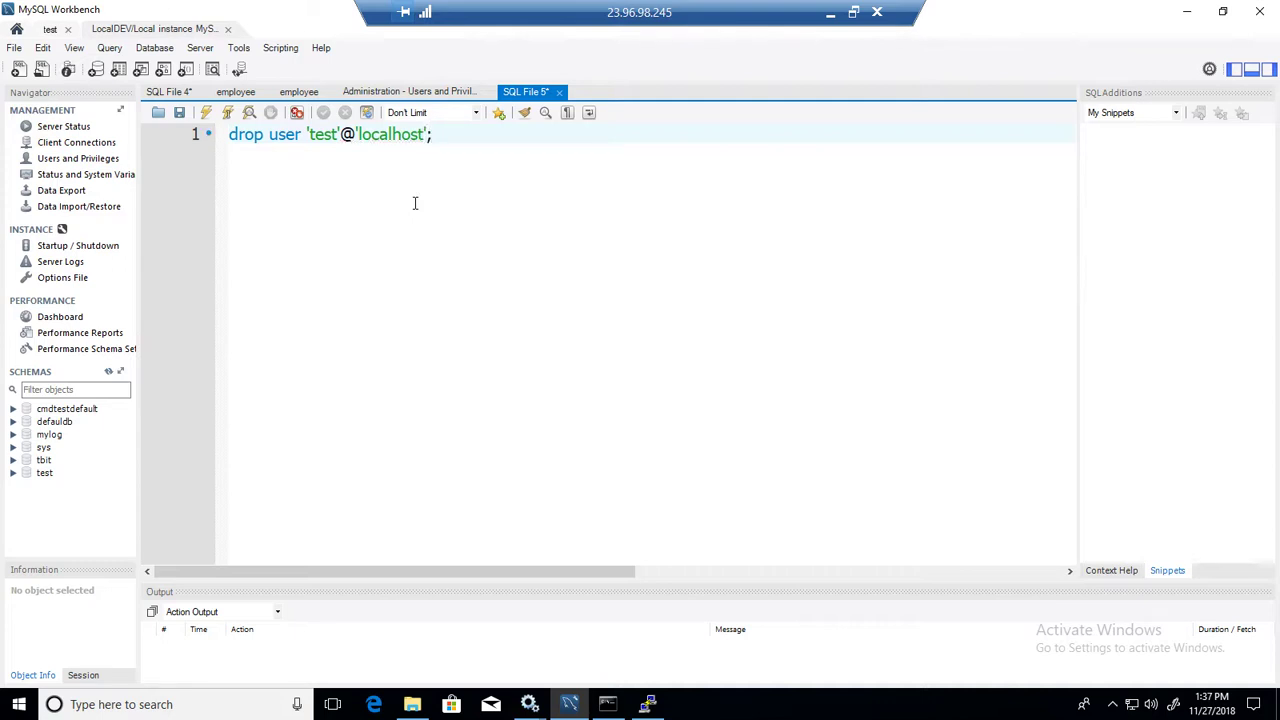
{"action": "left_click_drag", "start_coordinate": [452, 139], "coordinate": [102, 127]}
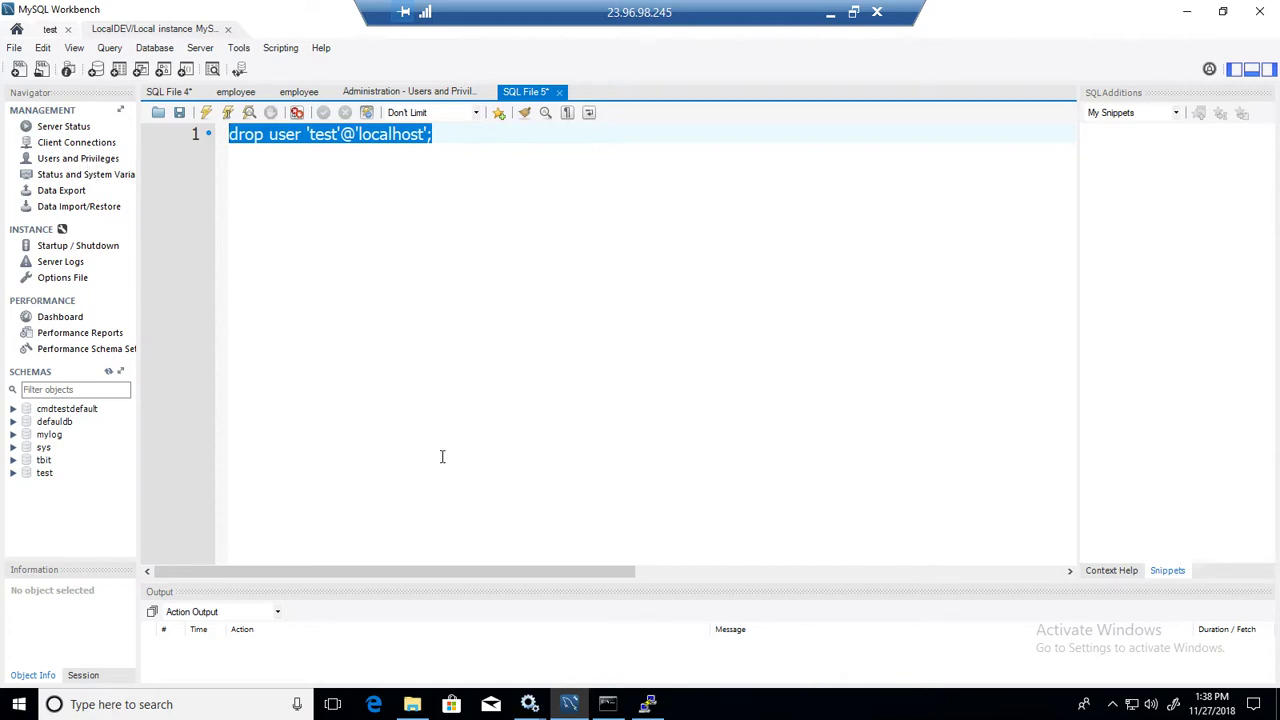
Revisit the Command Prompt and PuTTY windows, then minimize Remote Desktop to reveal the Paint slide.
{"action": "left_click", "coordinate": [605, 704]}
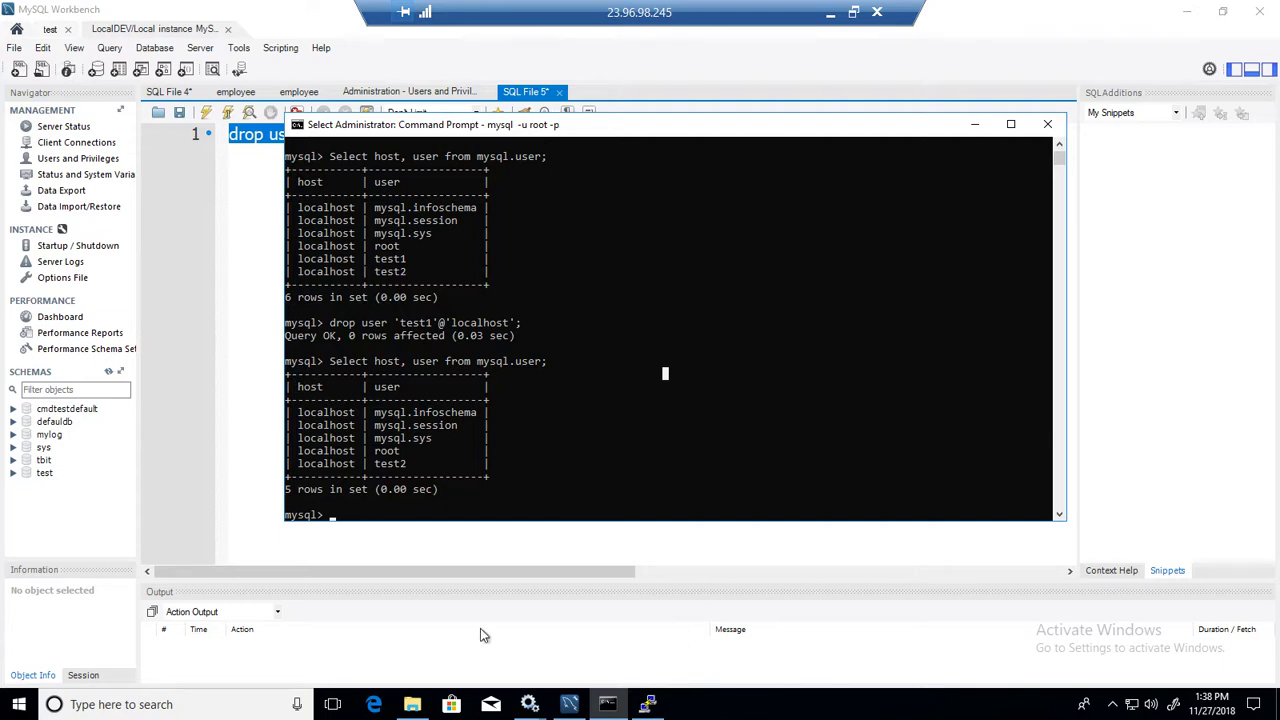
{"action": "left_click", "coordinate": [648, 704]}
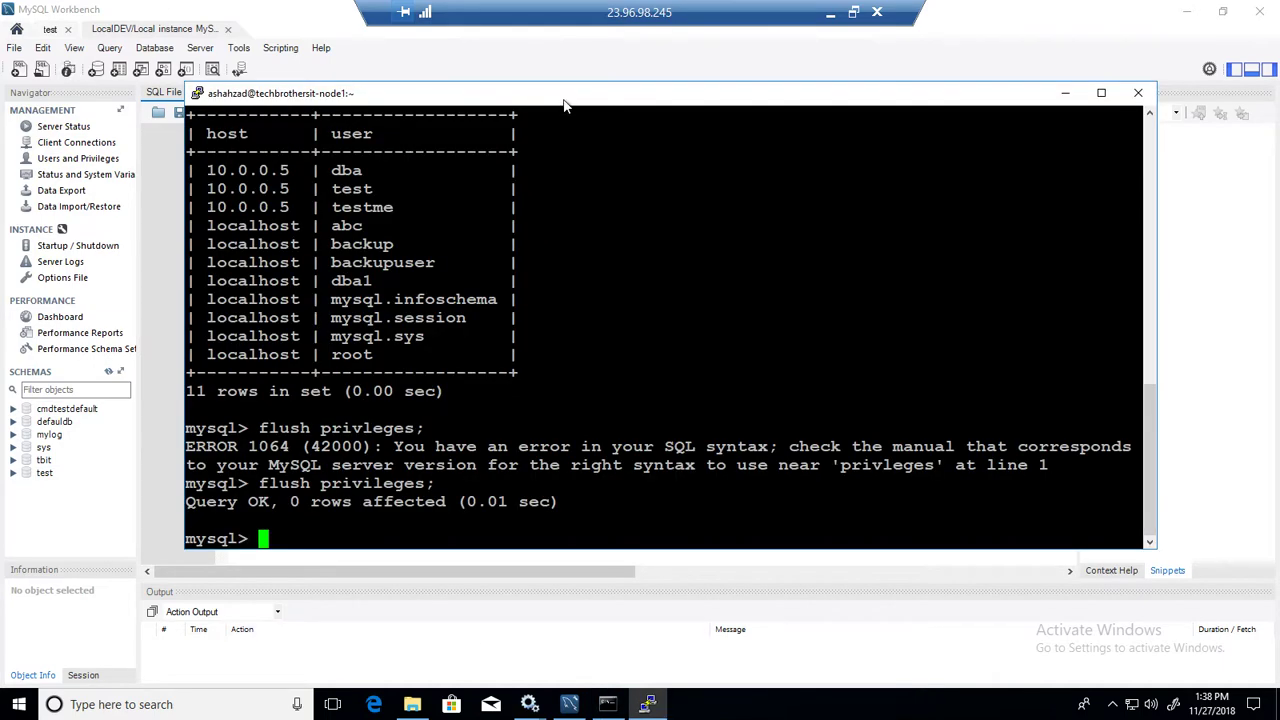
{"action": "left_click_drag", "start_coordinate": [565, 93], "coordinate": [572, 185]}
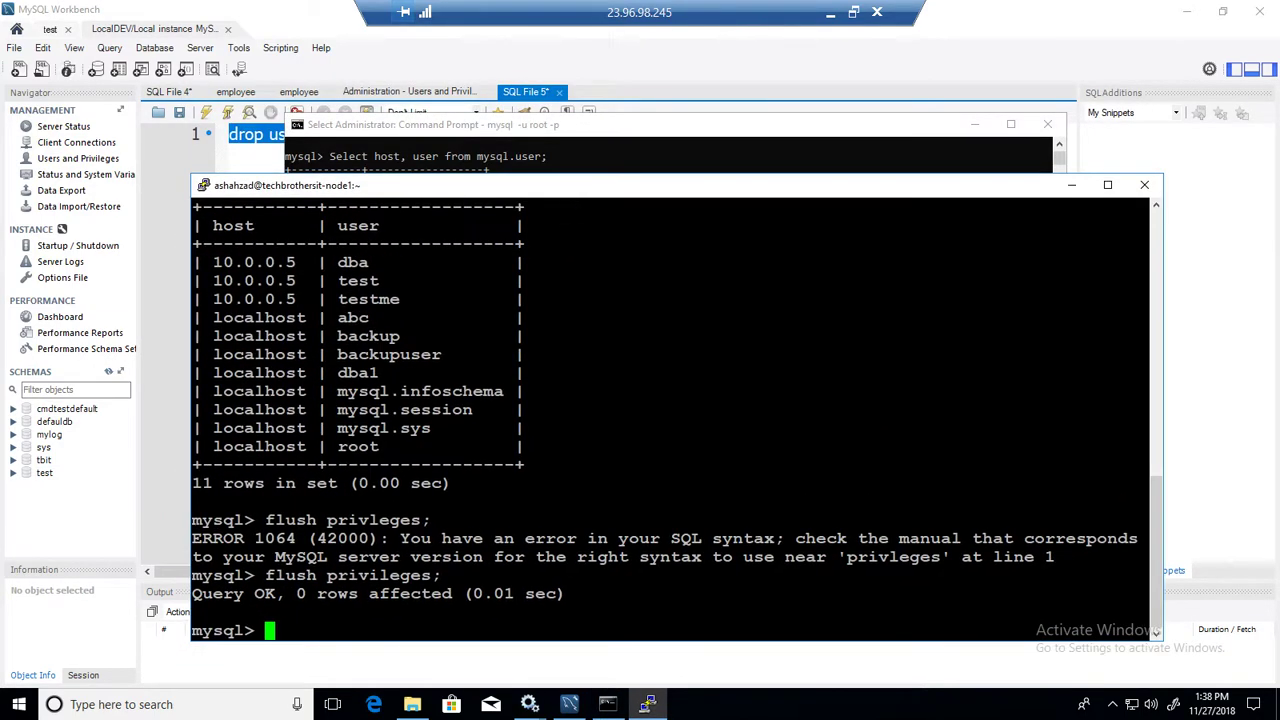
{"action": "left_click", "coordinate": [860, 712]}
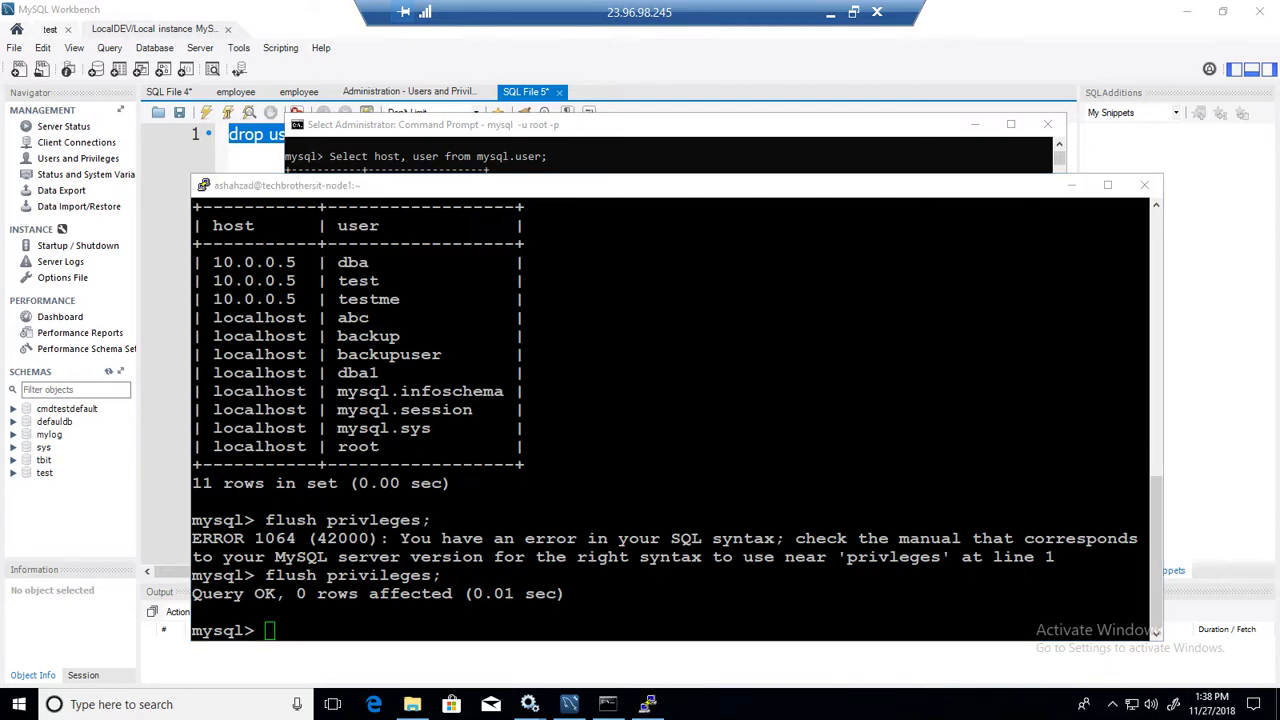
{"action": "left_click", "coordinate": [830, 12]}
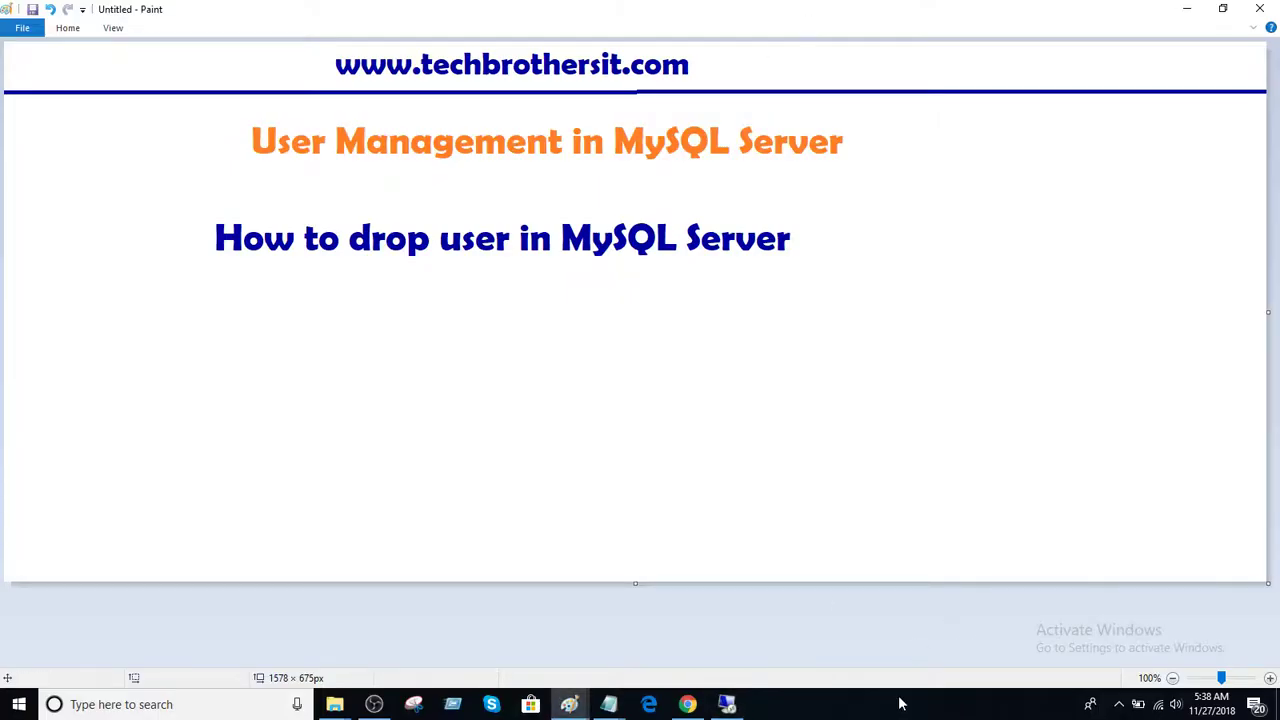